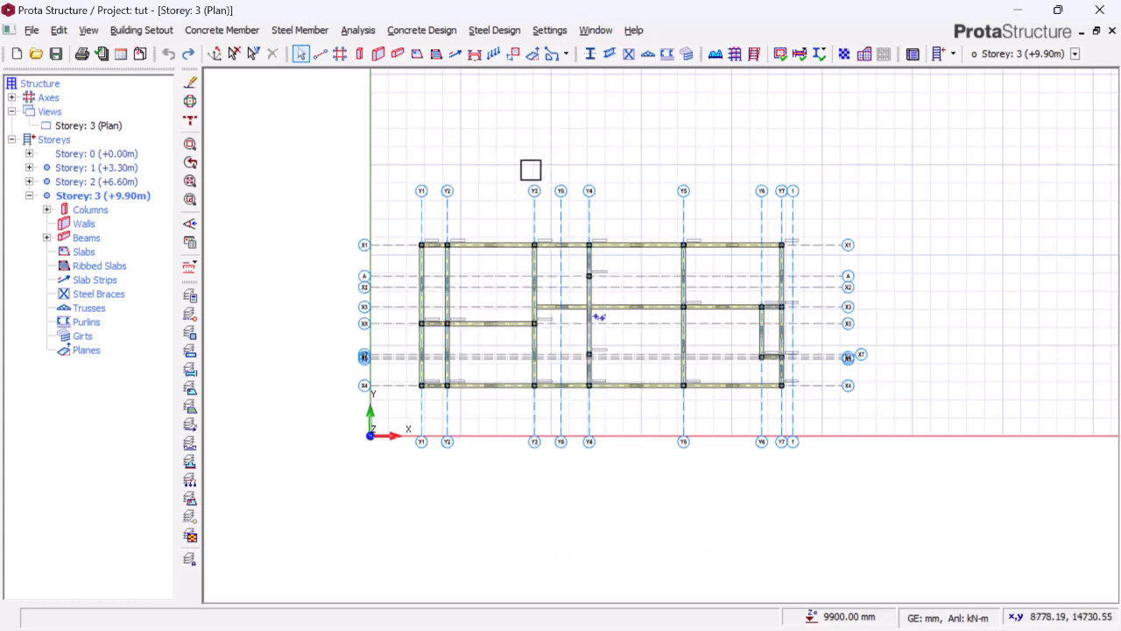
Open Beam Reinforcement Design for the beams of the active storey, Storey 3
scroll(530, 169, up, 2)
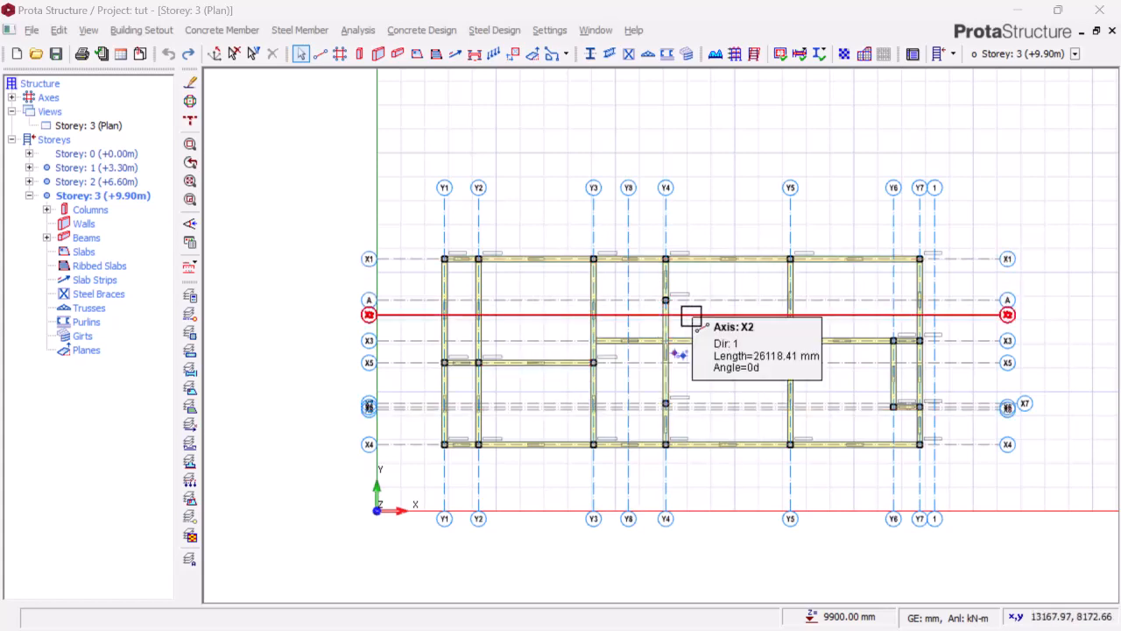
scroll(701, 281, up, 1)
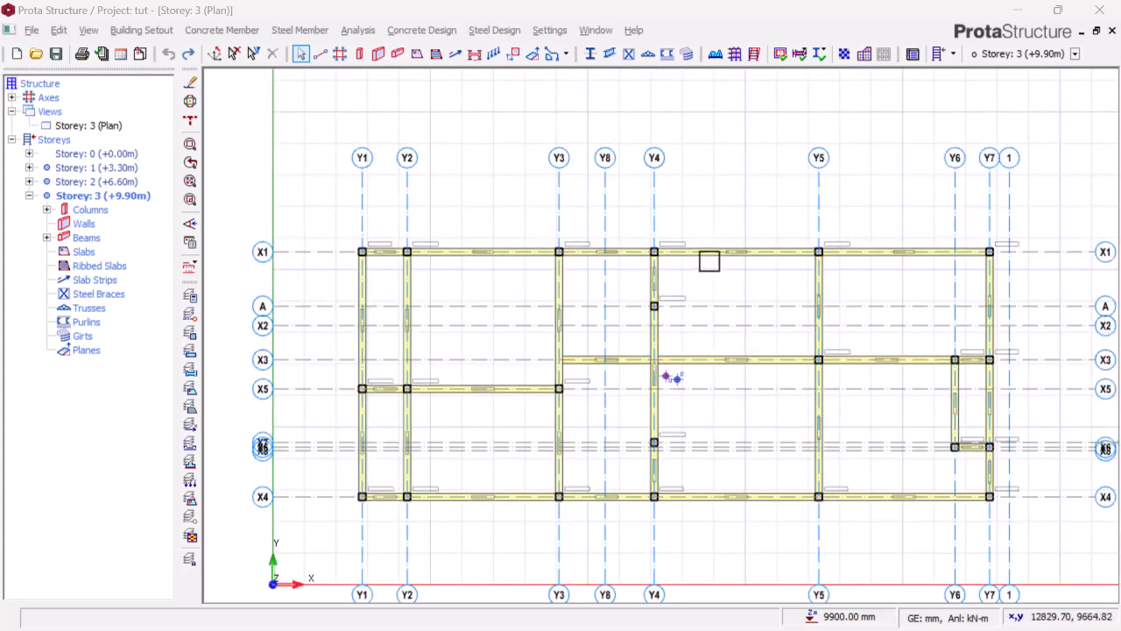
mouse_move(712, 255)
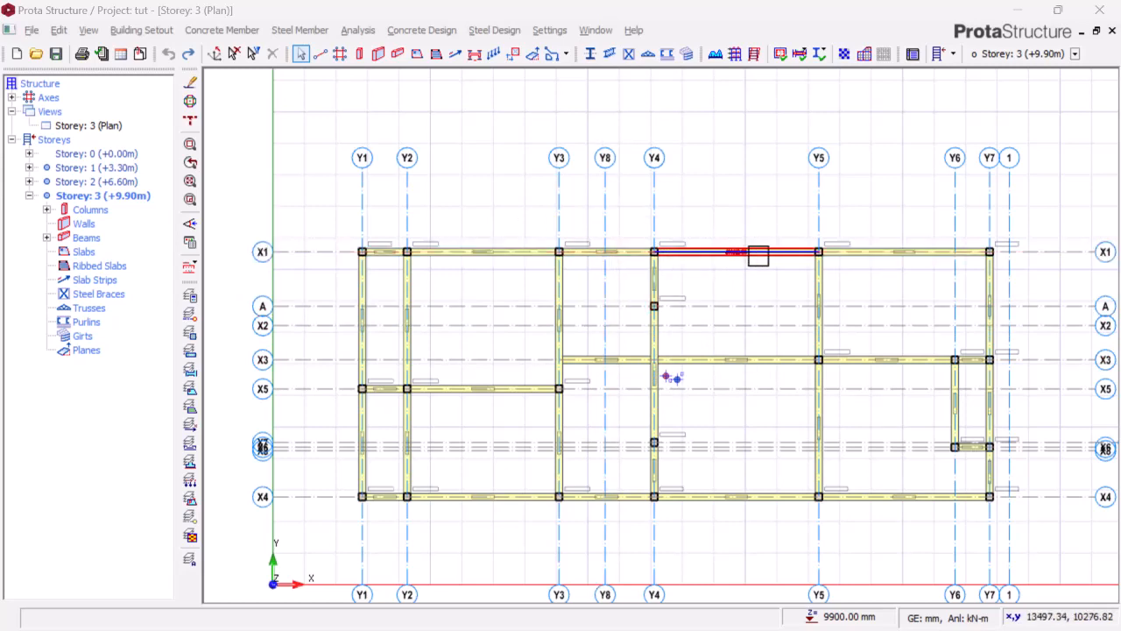
click(86, 237)
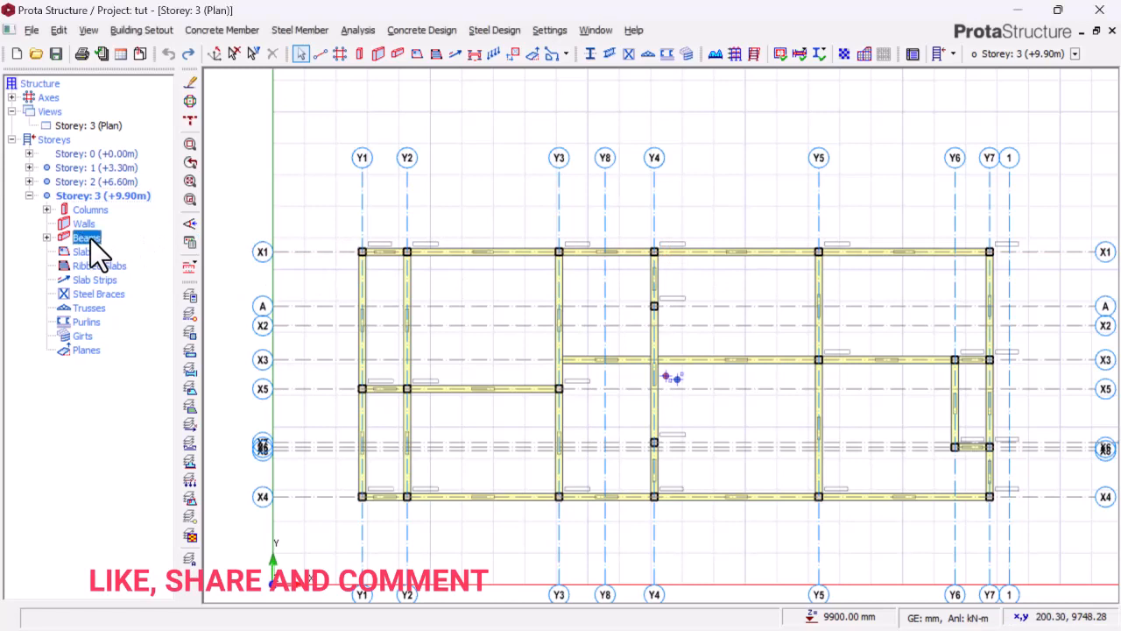
double_click(88, 238)
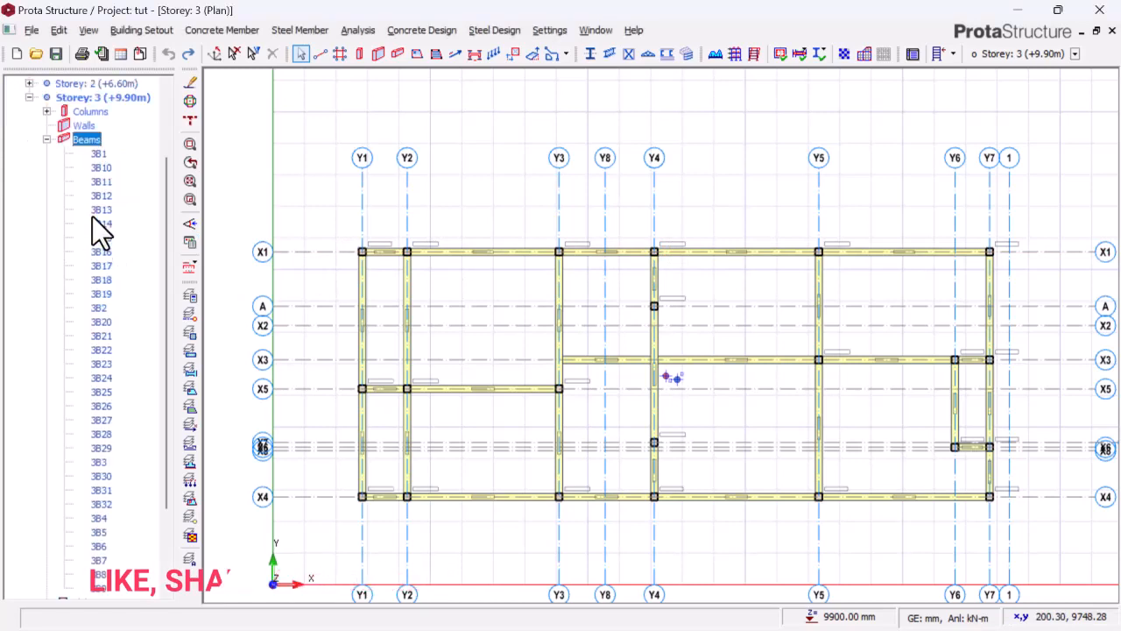
right_click(90, 142)
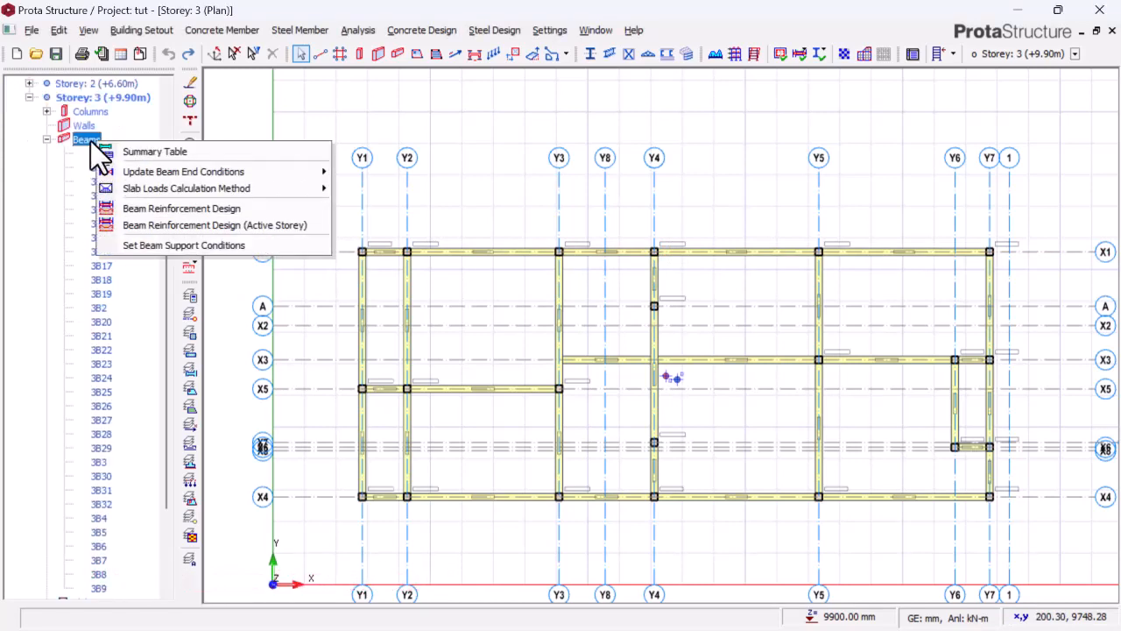
click(242, 225)
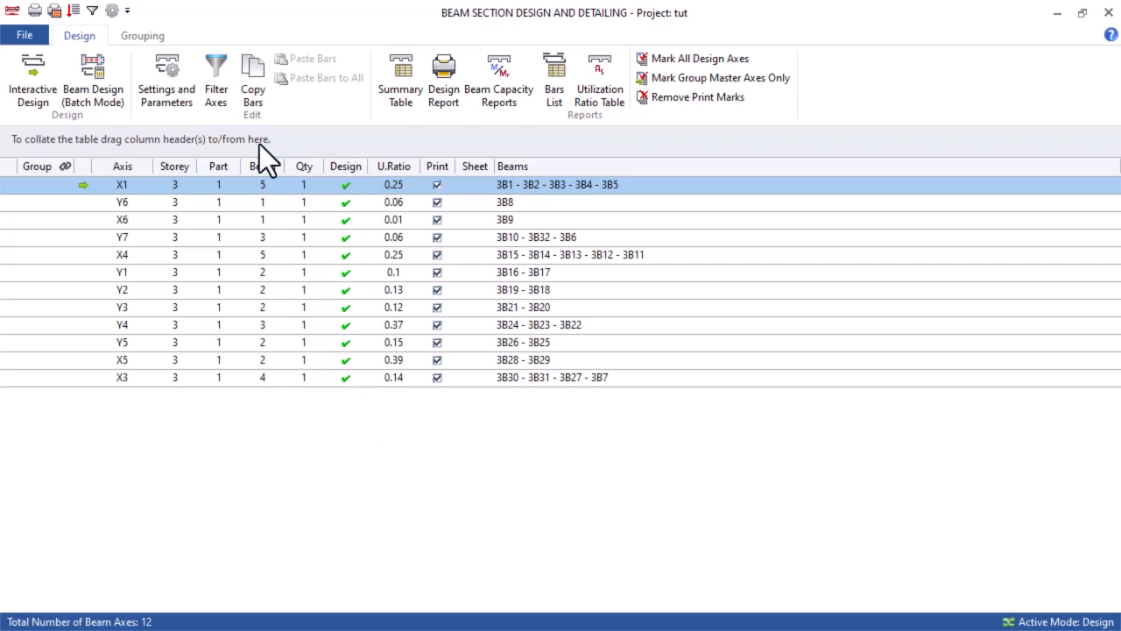
Open the interactive design of Storey 3 axis X1, review its steel bars across all spans, and accept the reinforcement data
click(40, 71)
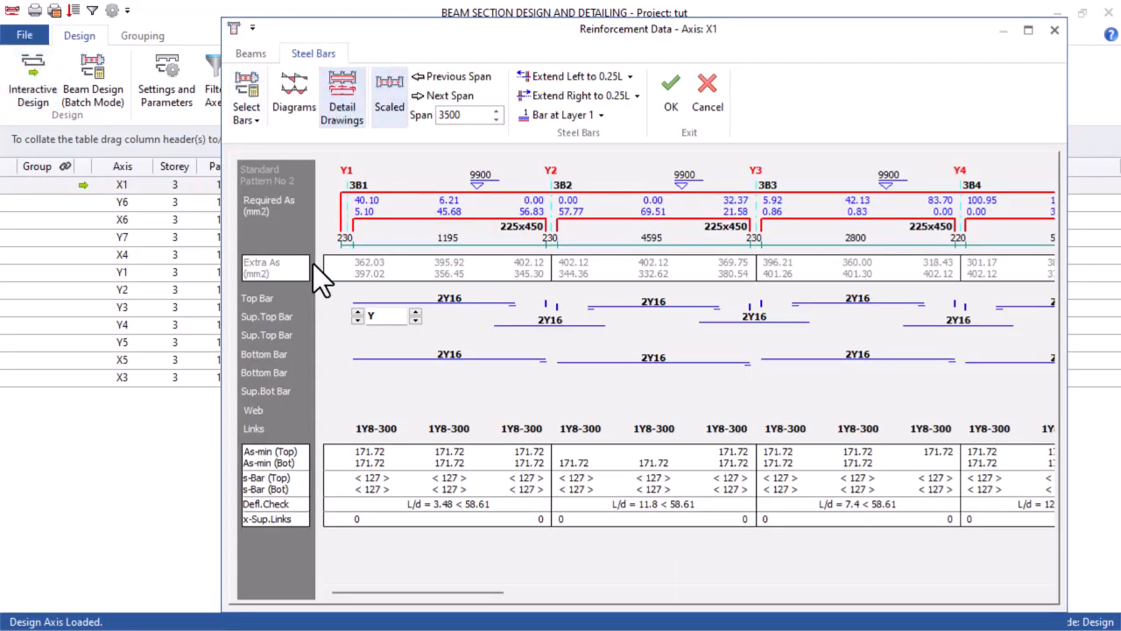
drag(425, 594, 930, 583)
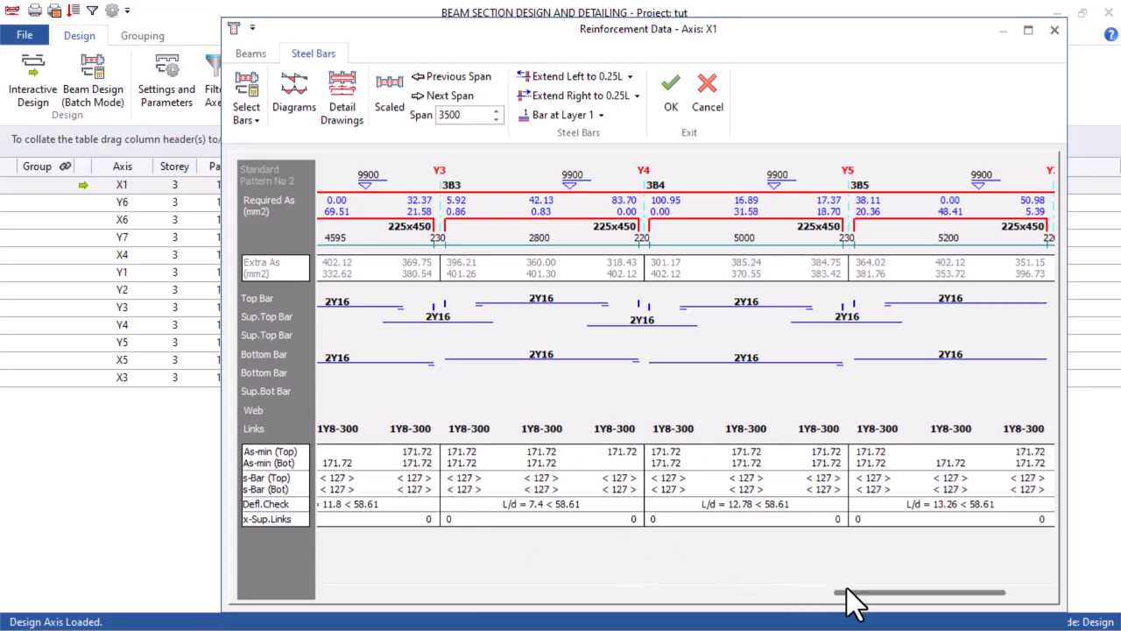
drag(850, 593, 313, 595)
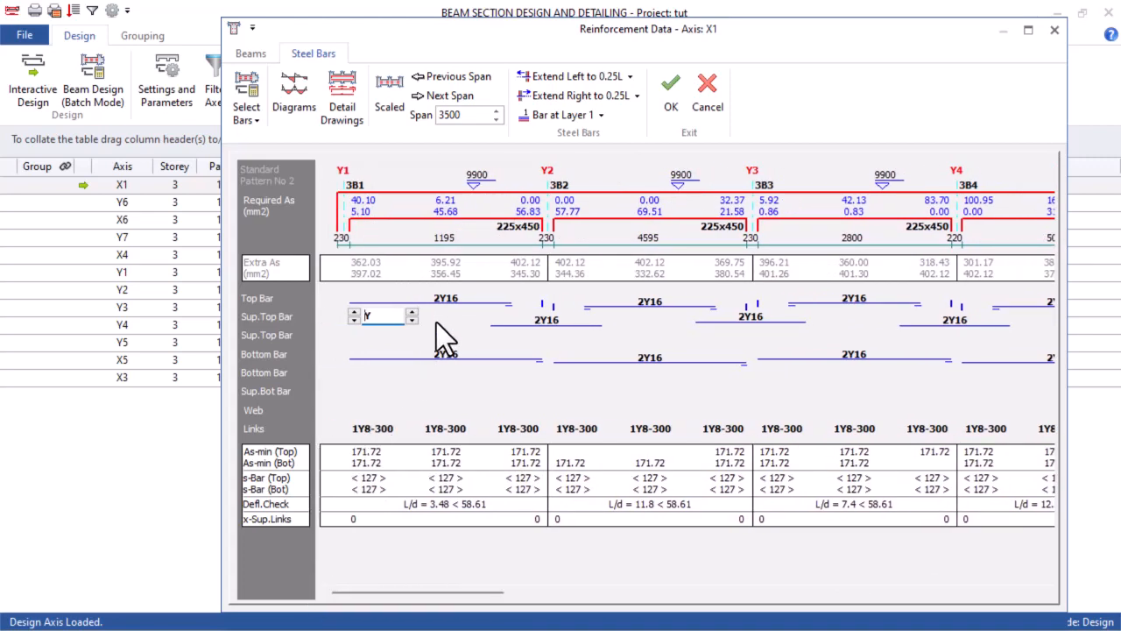
click(442, 300)
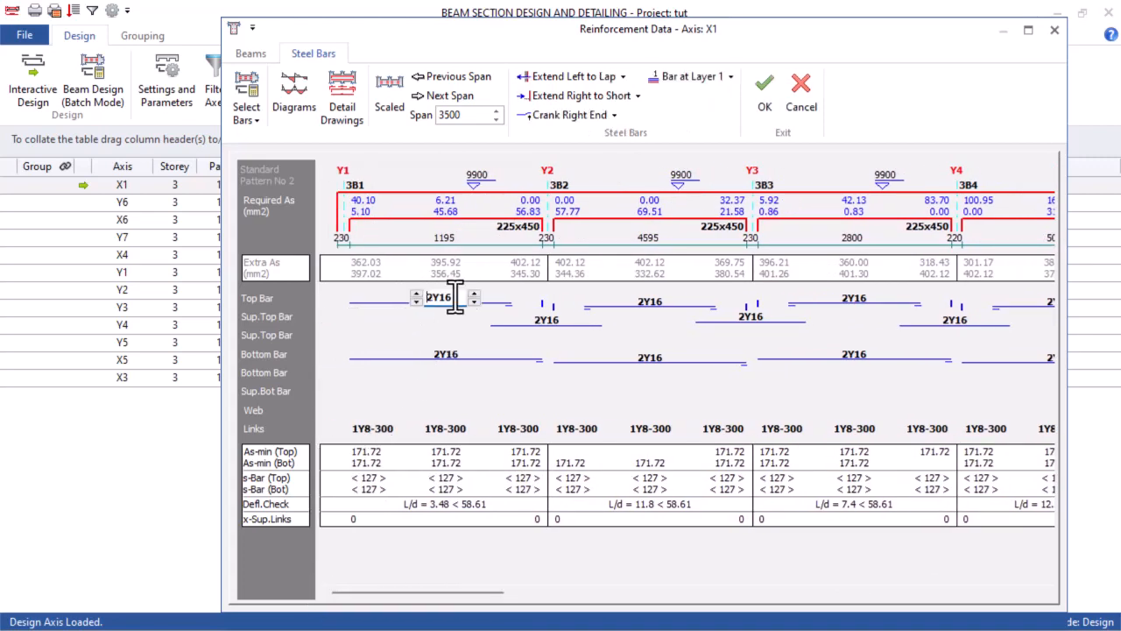
click(764, 92)
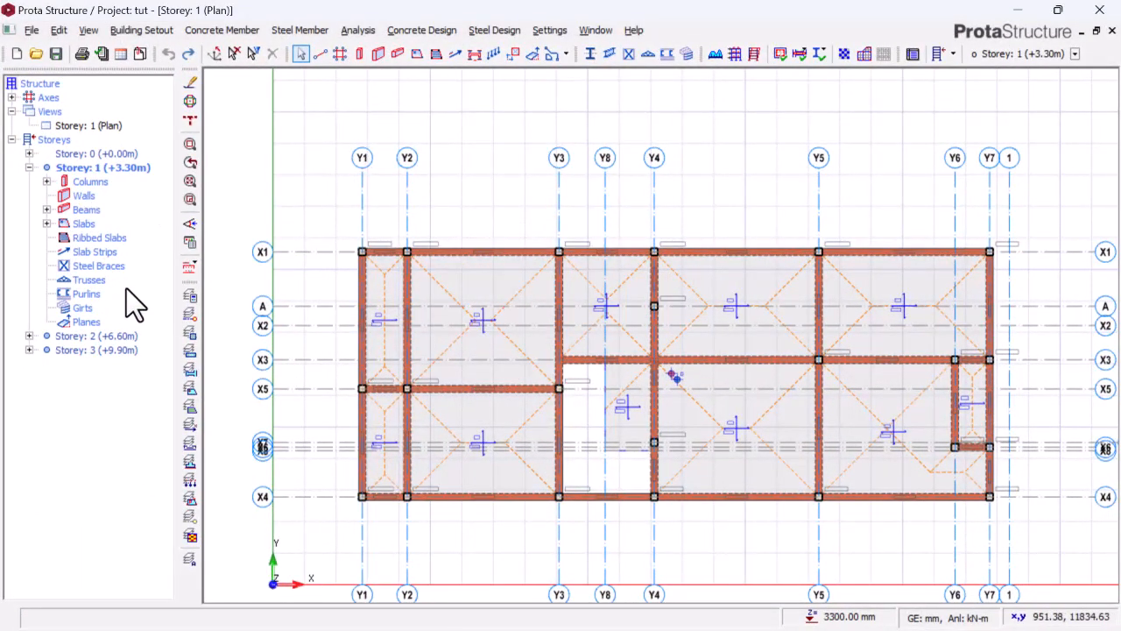
Open Beam Reinforcement Design for the beams of all storeys and review the design status and utilisation ratios of the listed axes
click(83, 211)
right_click(86, 208)
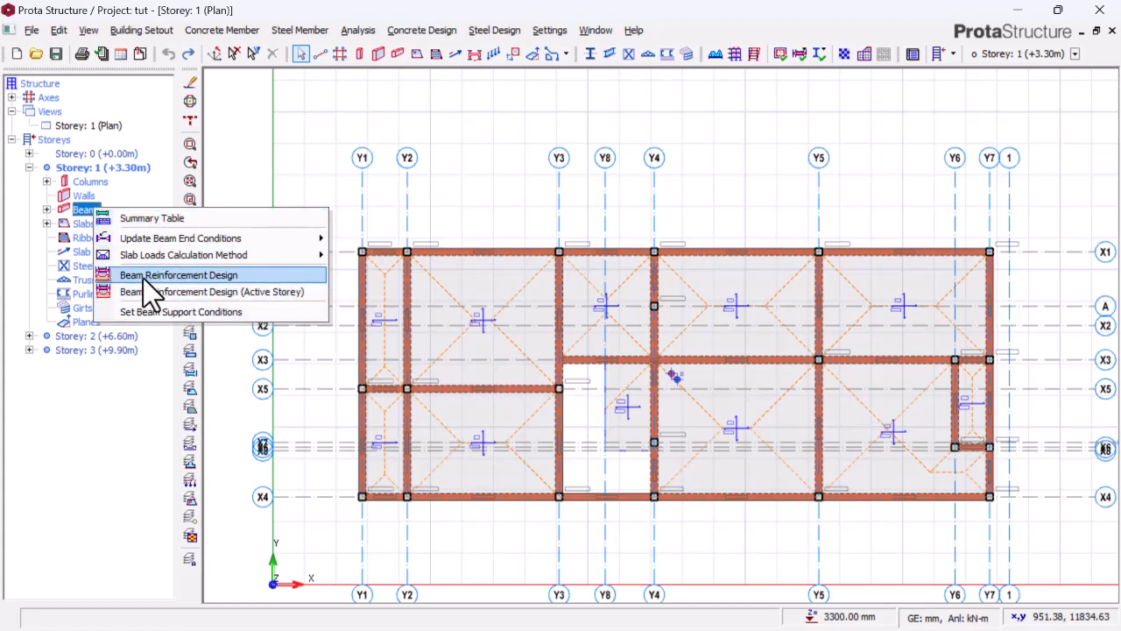
click(213, 274)
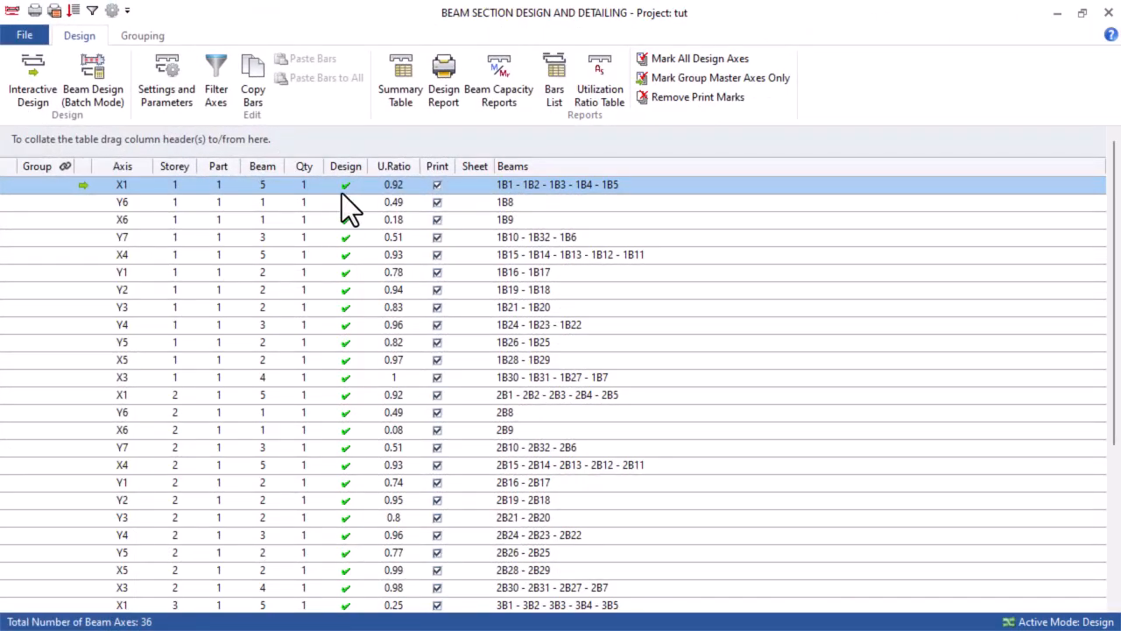
scroll(350, 197, down, 4)
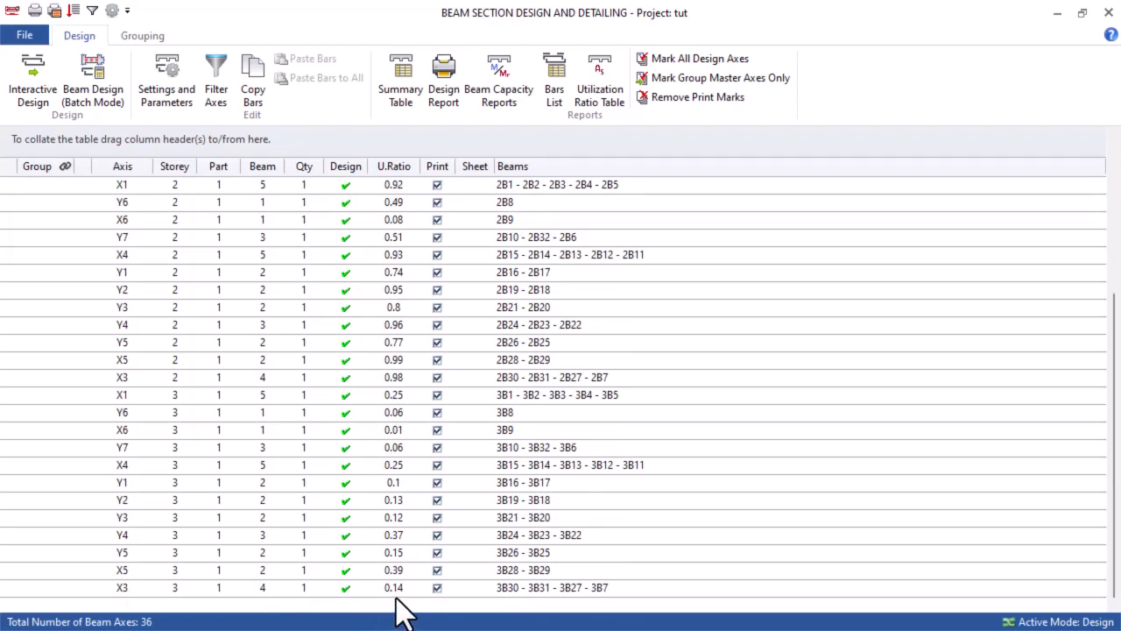
scroll(405, 599, up, 1)
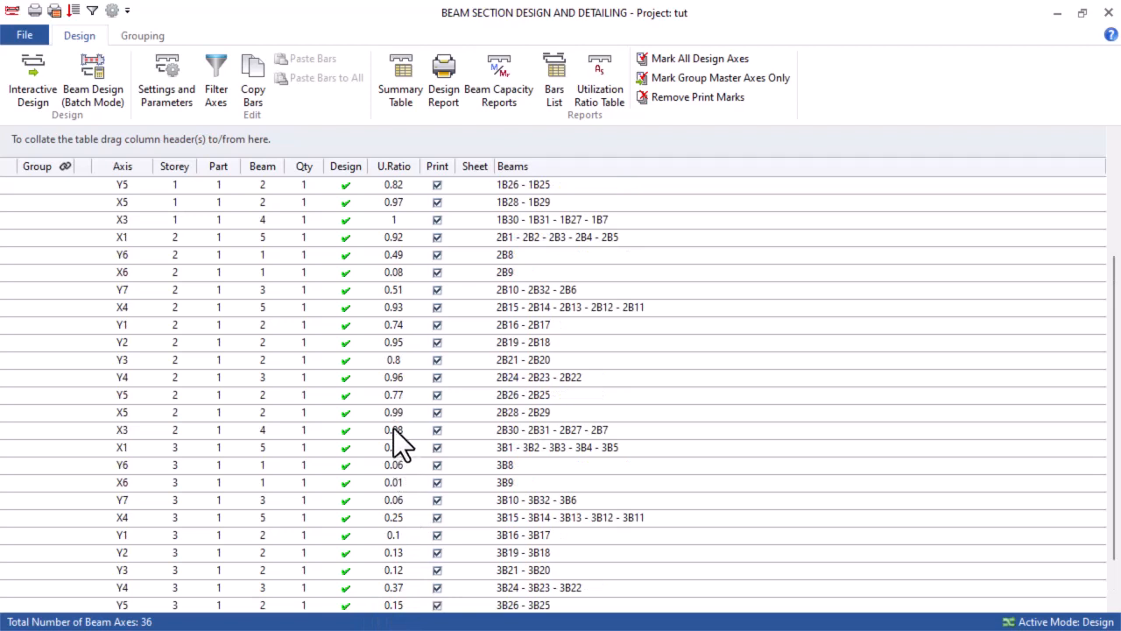
scroll(393, 412, up, 3)
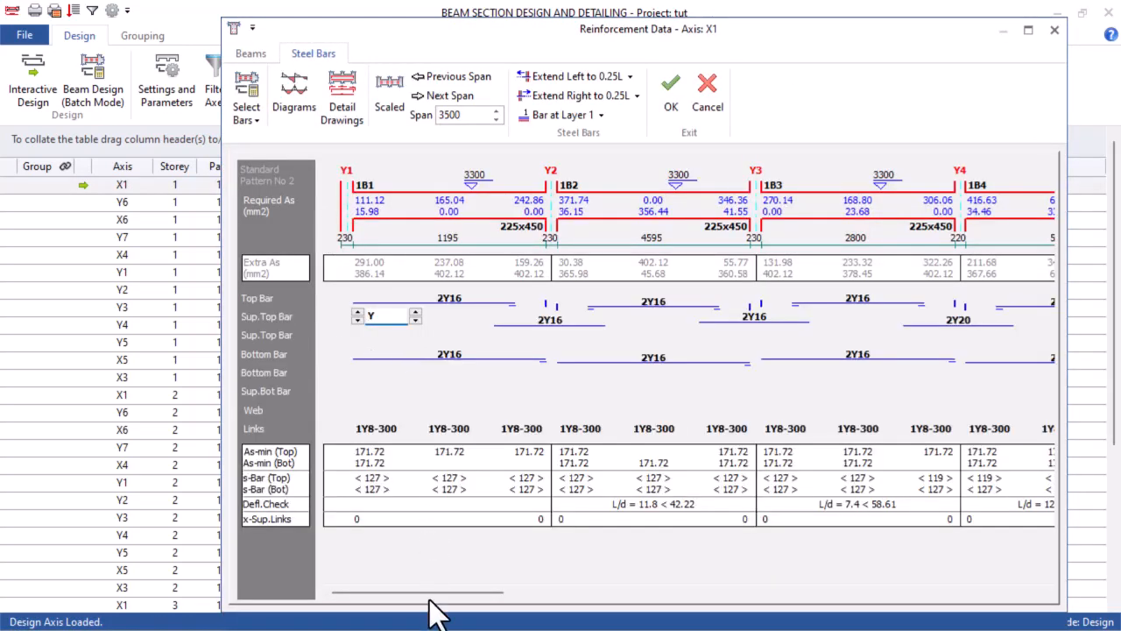
In the Storey 1 axis X1 reinforcement data, set the support top bars at Y5 to 4Y16
drag(428, 593, 1082, 579)
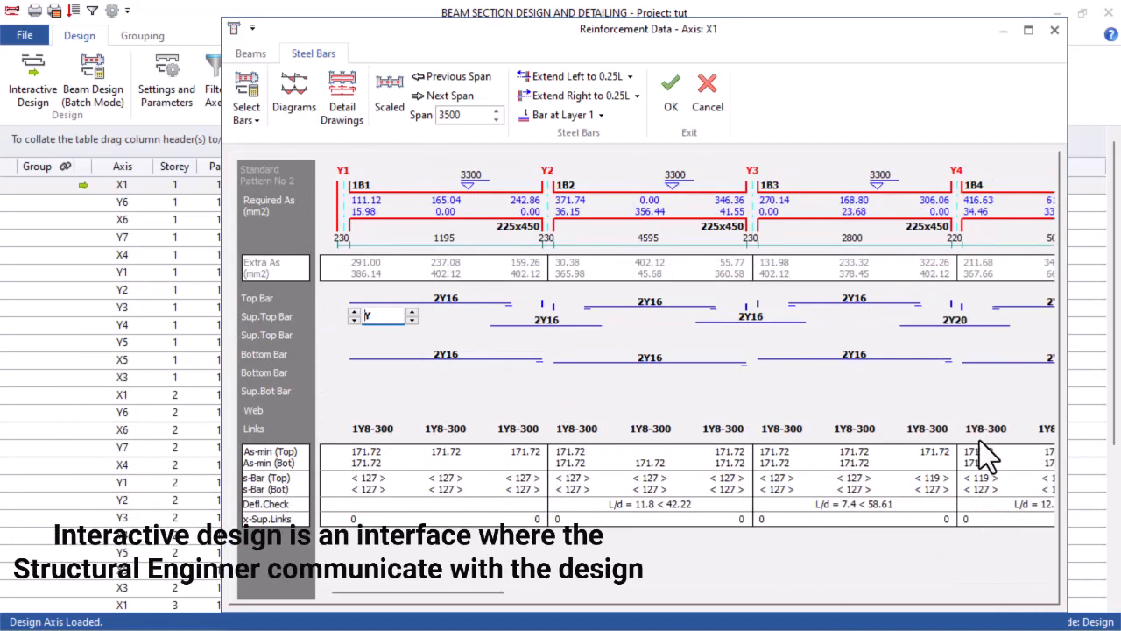
drag(493, 601, 1013, 590)
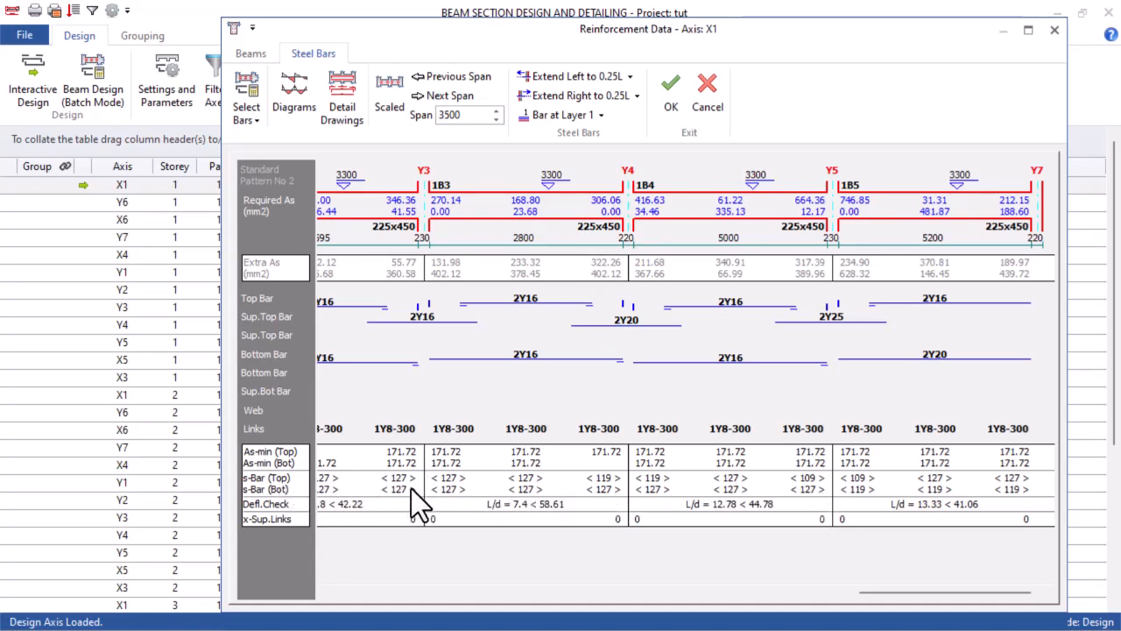
click(834, 317)
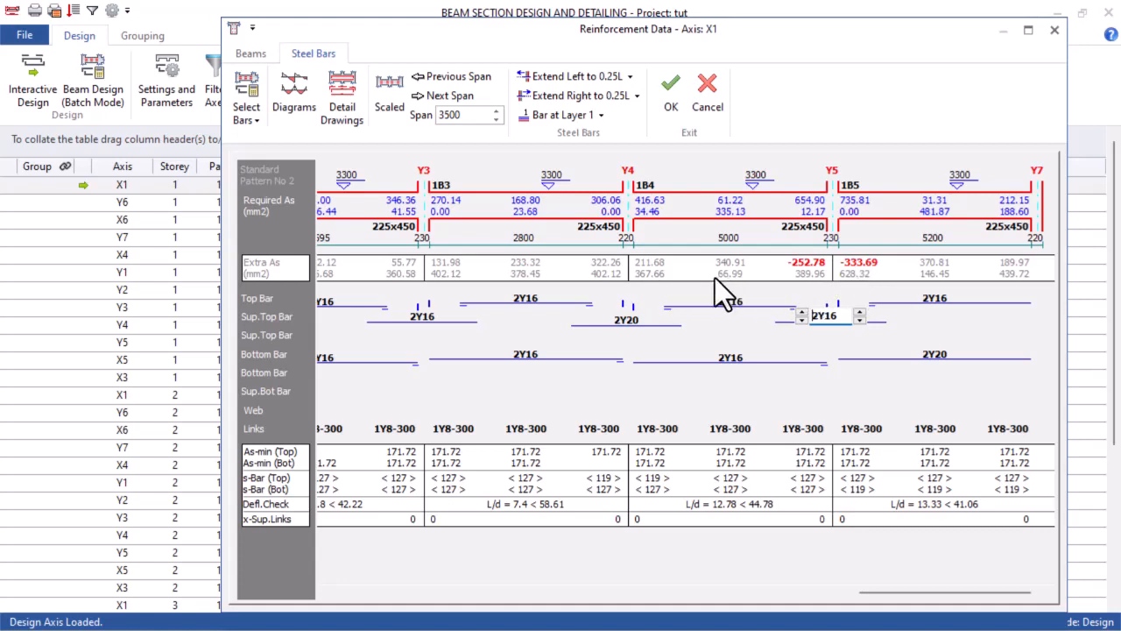
click(800, 313)
click(801, 312)
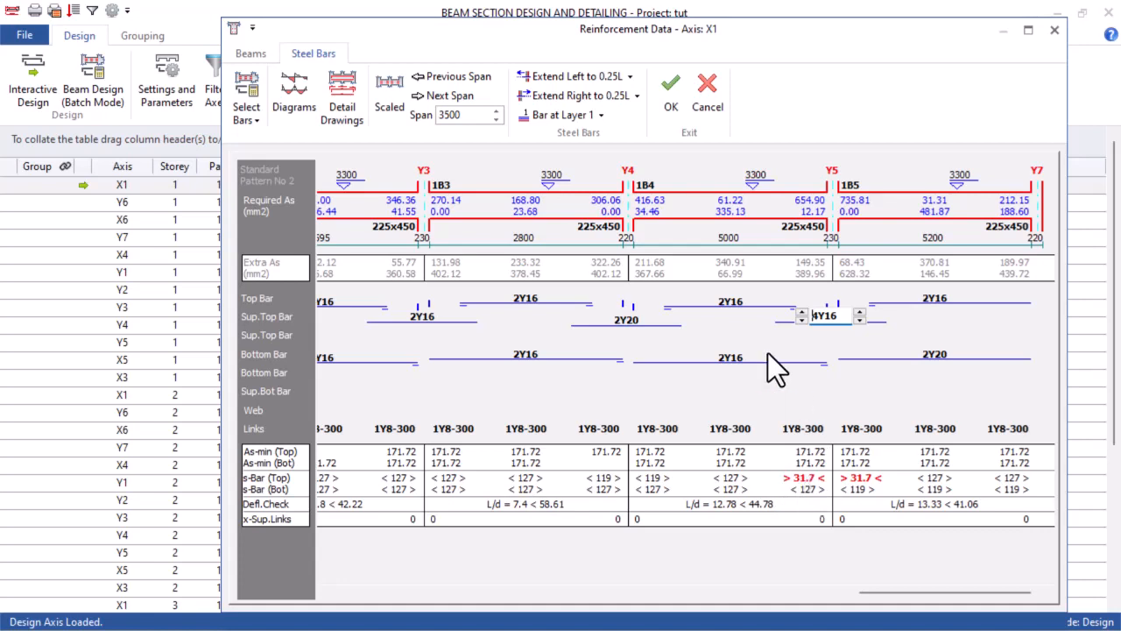
Set the support top bars at Y4 on axis X1 to 3Y16
click(626, 320)
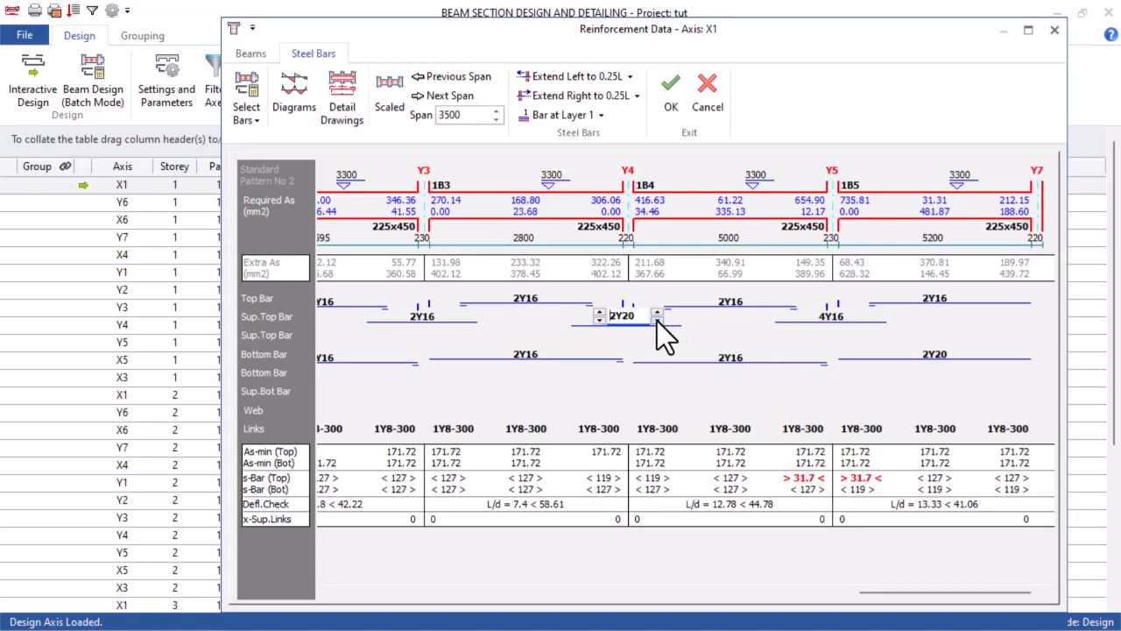
click(657, 321)
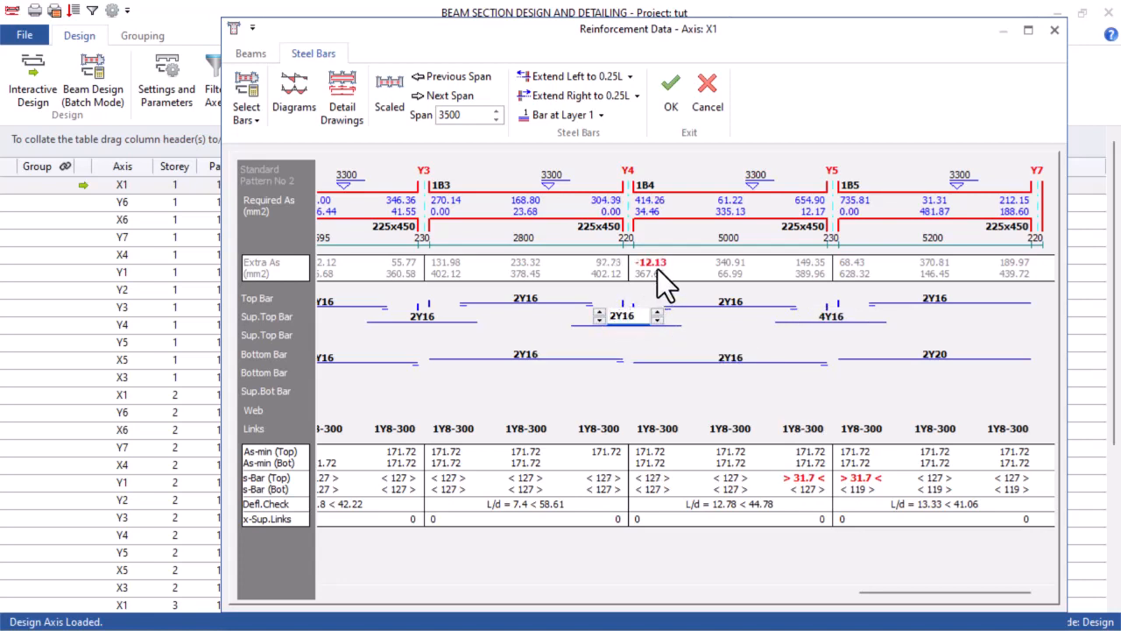
click(599, 312)
Set the bottom bars of beam 1B5 to 3Y16, check the bars along all spans, and accept the axis X1 reinforcement
drag(903, 591, 900, 591)
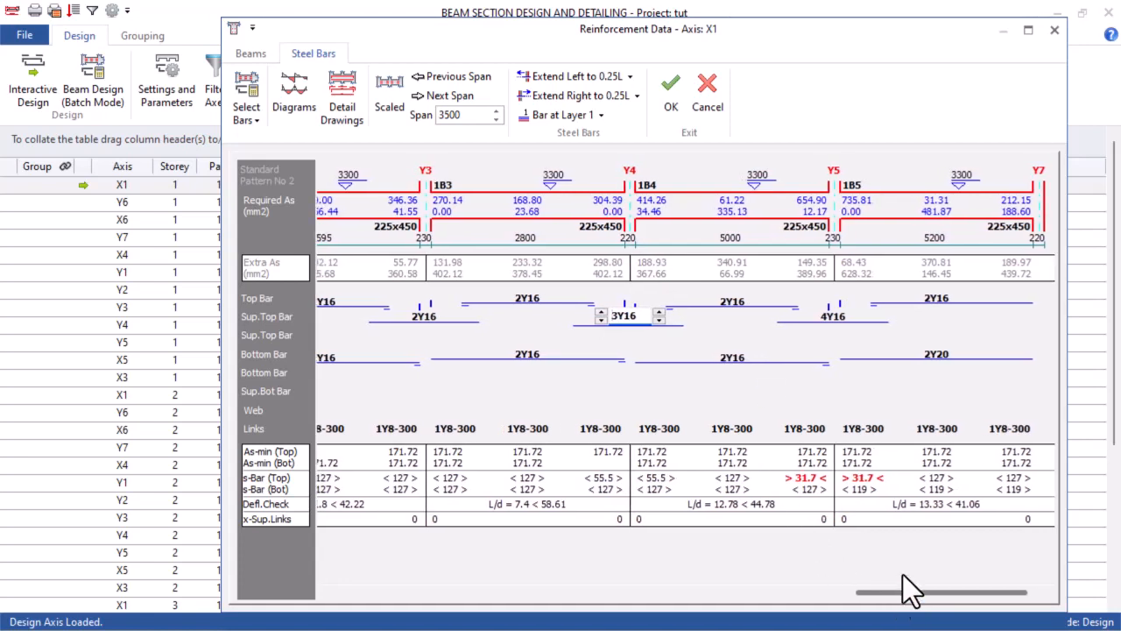
click(946, 354)
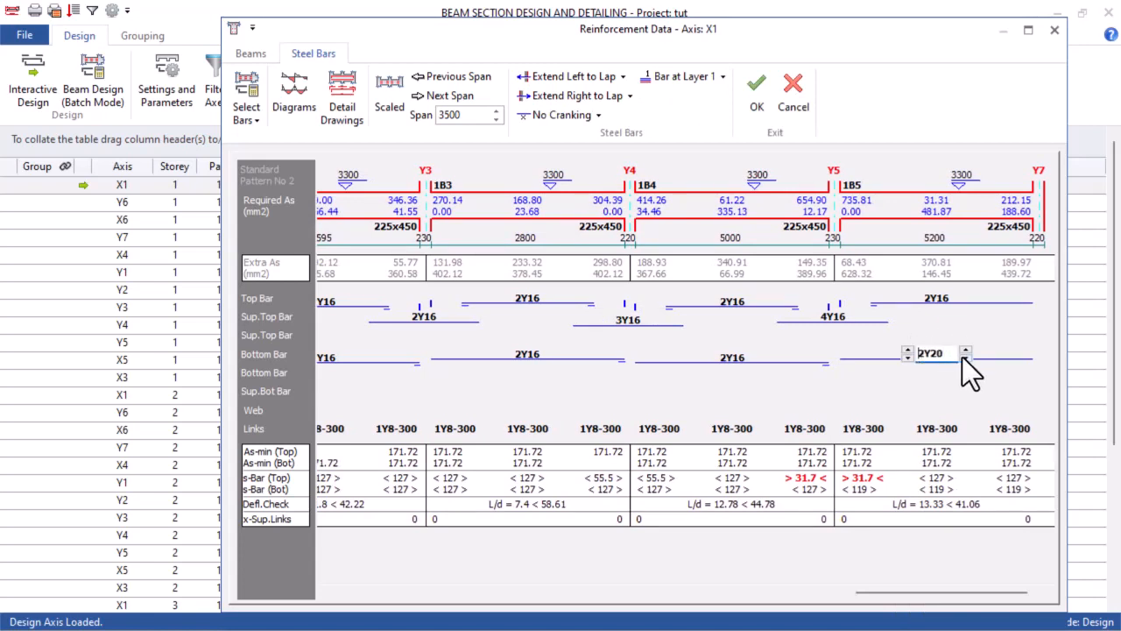
click(964, 357)
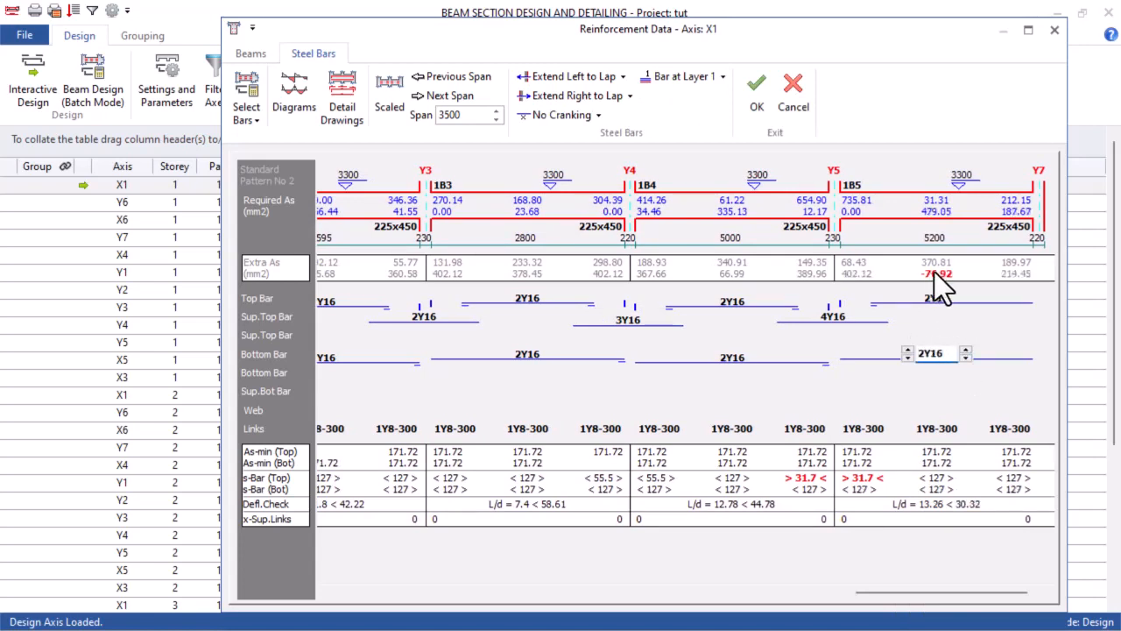
click(906, 348)
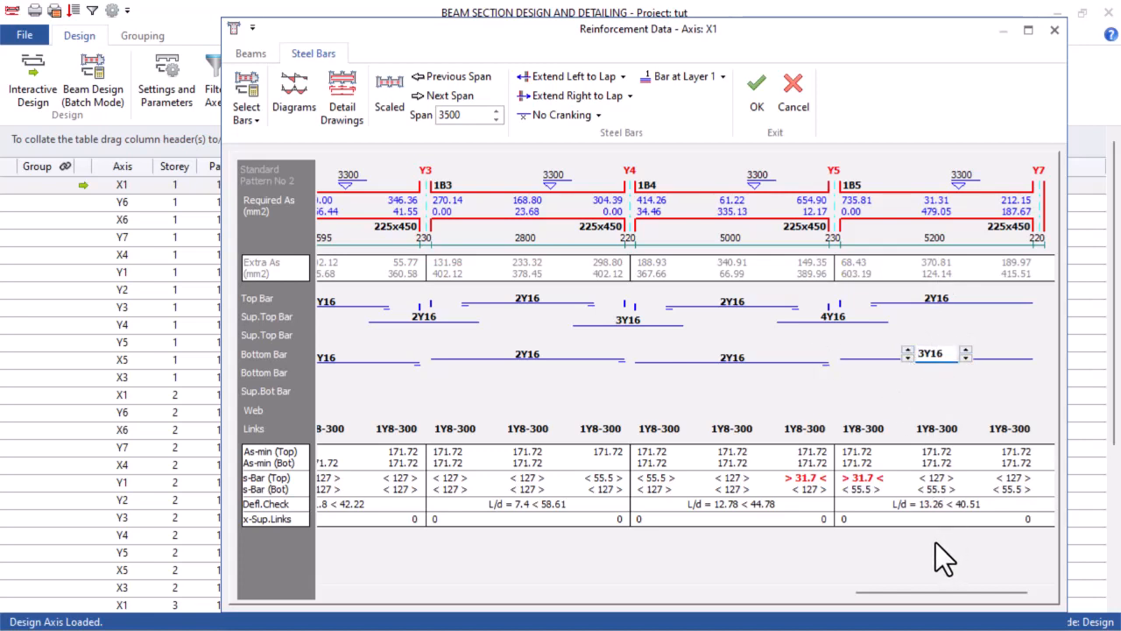
drag(930, 593, 379, 593)
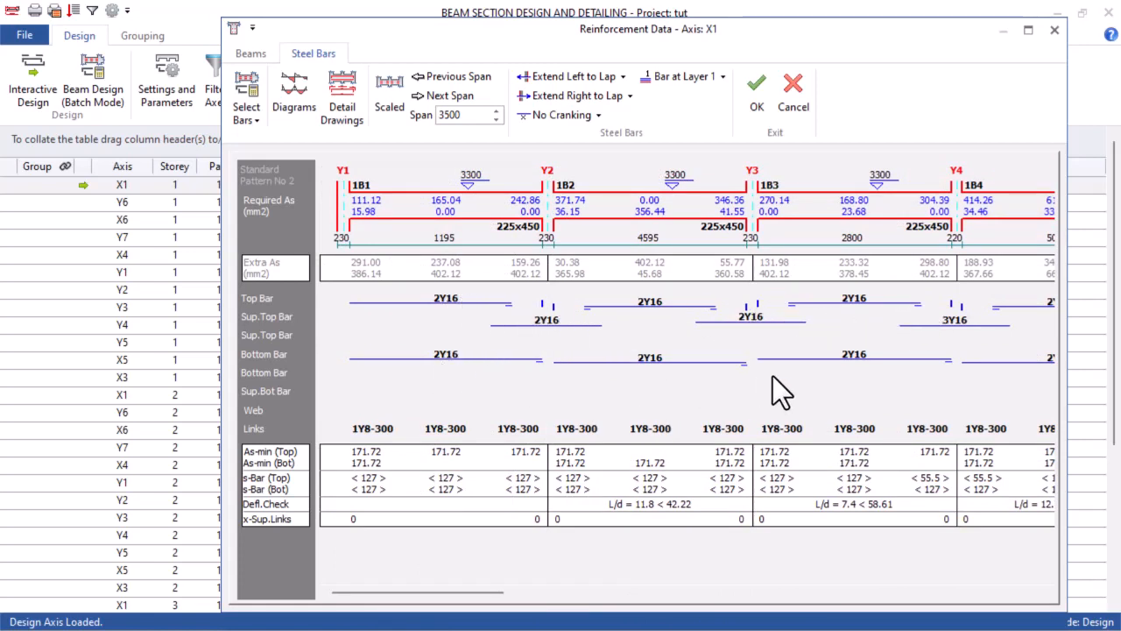
drag(445, 599, 1007, 613)
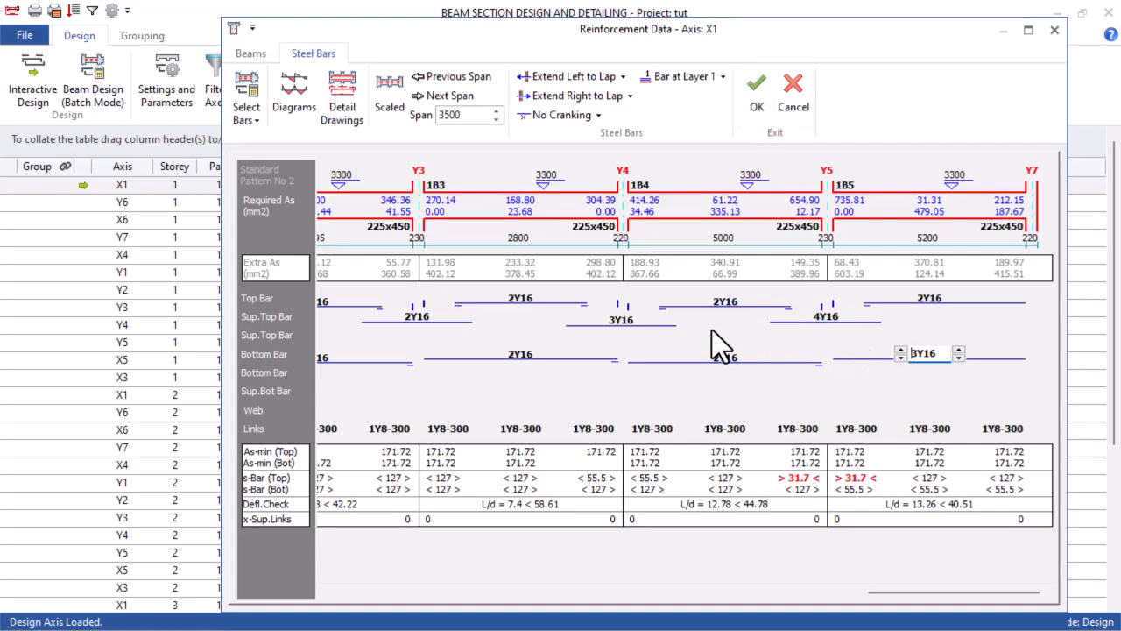
click(760, 94)
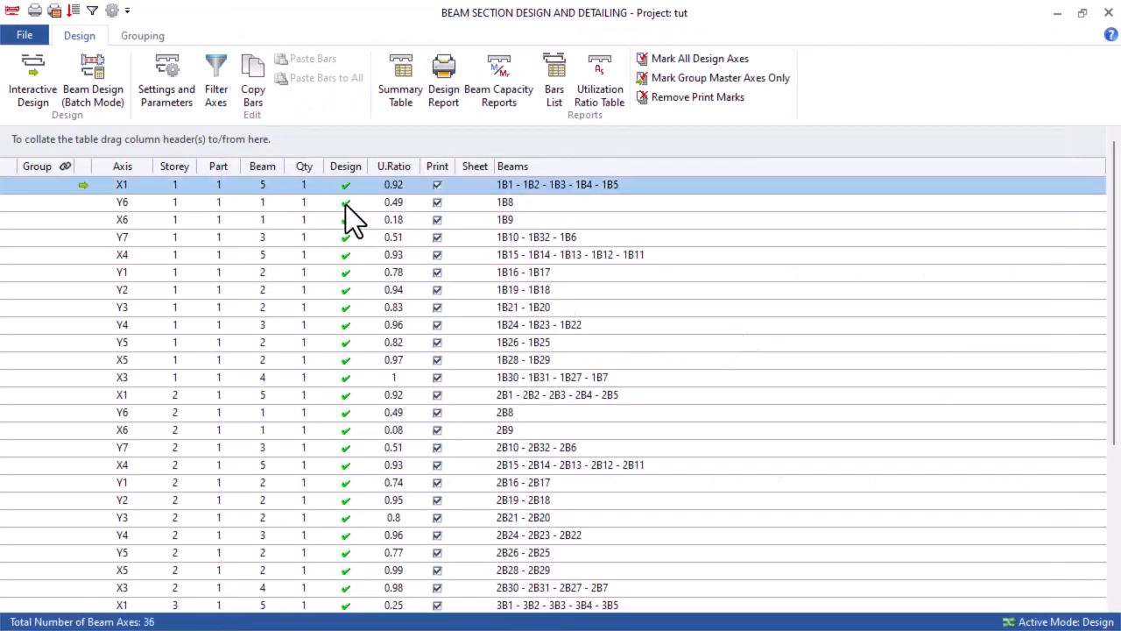
Open the reinforcement data of Storey 1 axis Y6, review beam 1B8's bars, and accept them
double_click(345, 203)
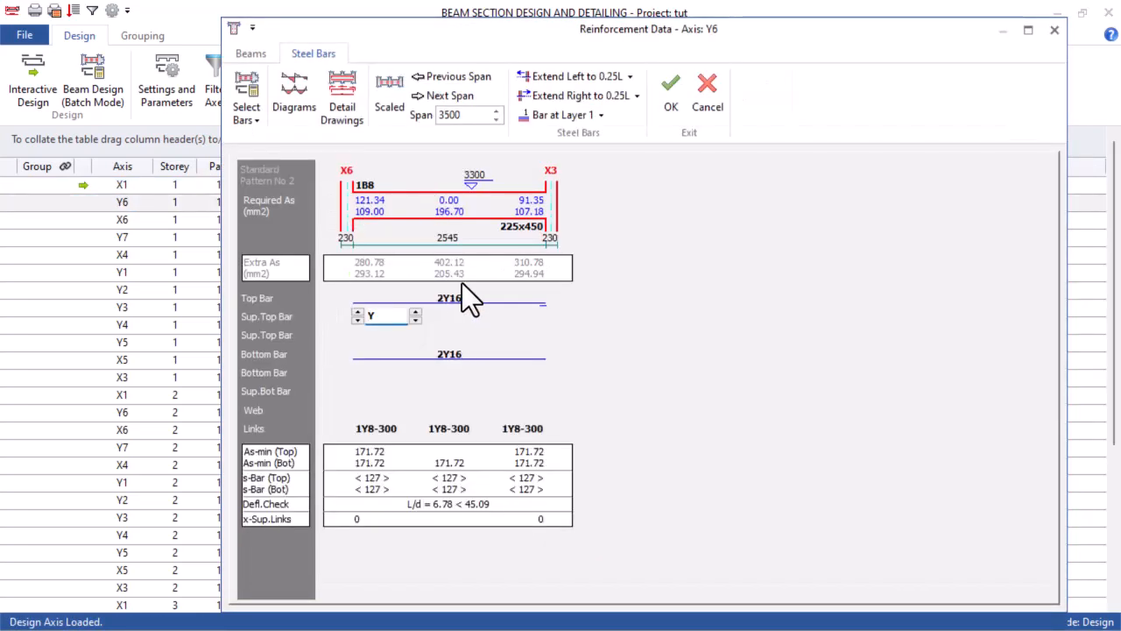
click(672, 98)
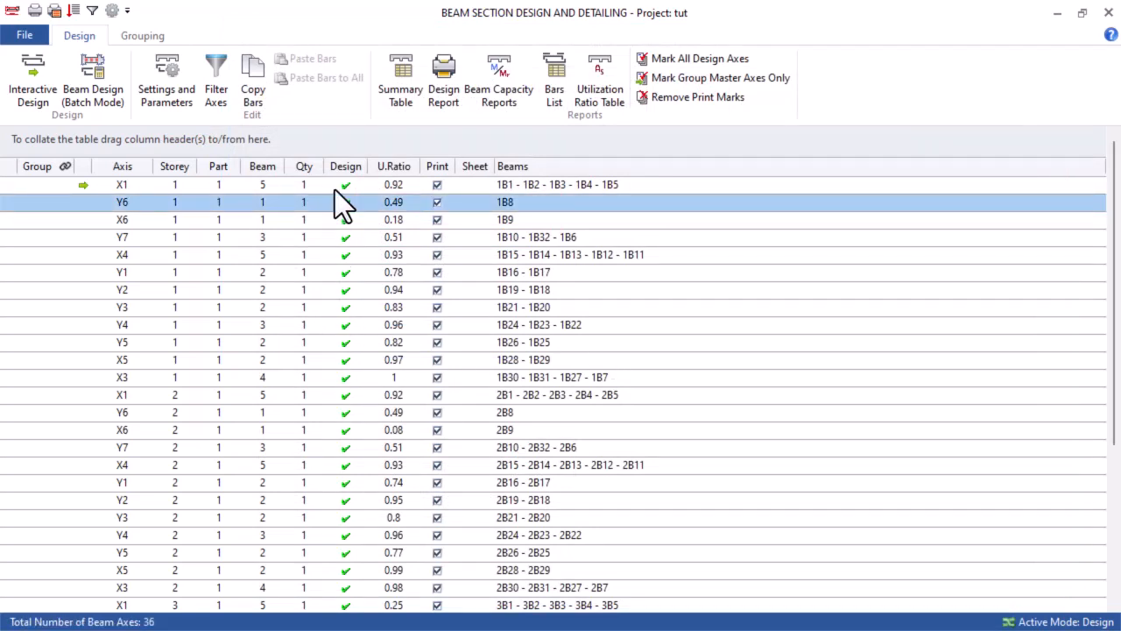
Open the reinforcement data of Storey 1 axis X3 and set the bottom bars of beam 1B31 to 4Y16
click(344, 377)
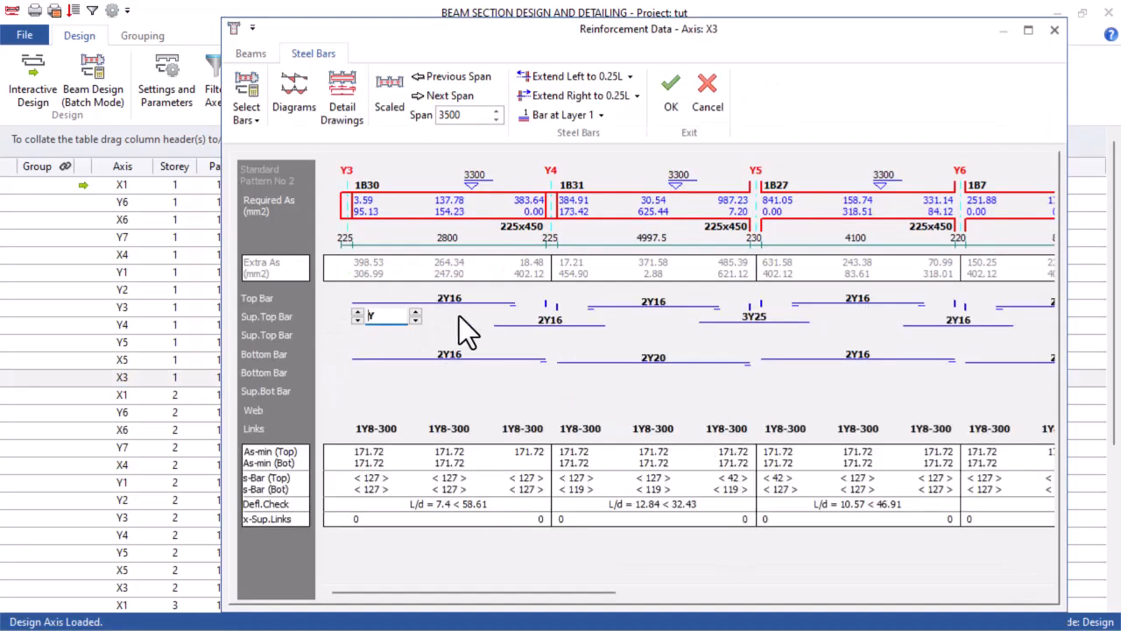
drag(487, 586, 453, 566)
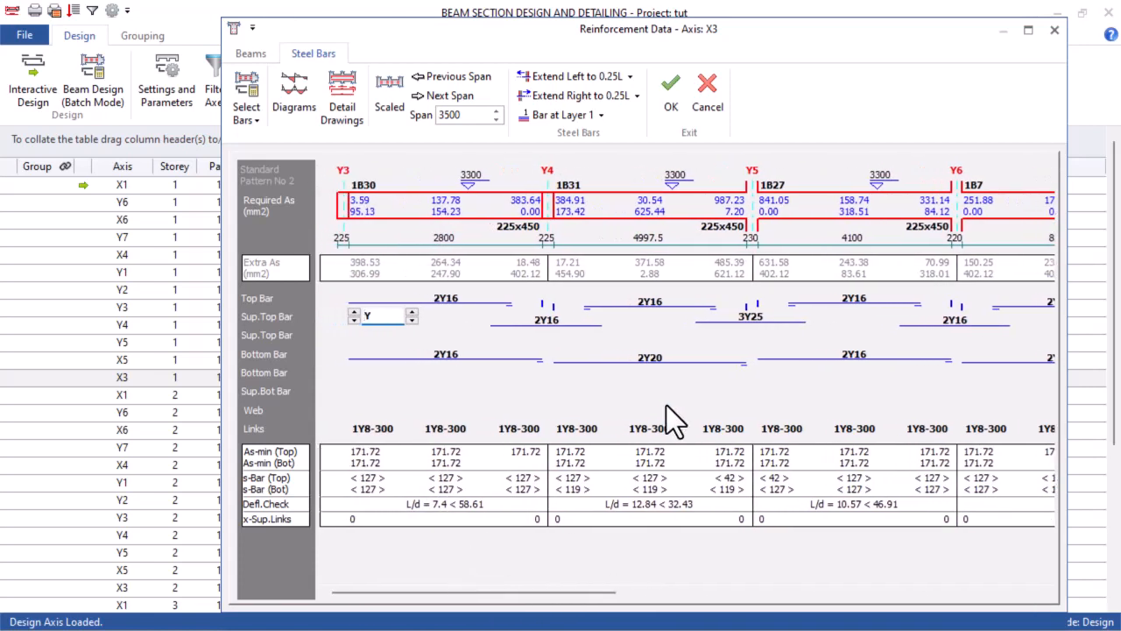
click(646, 356)
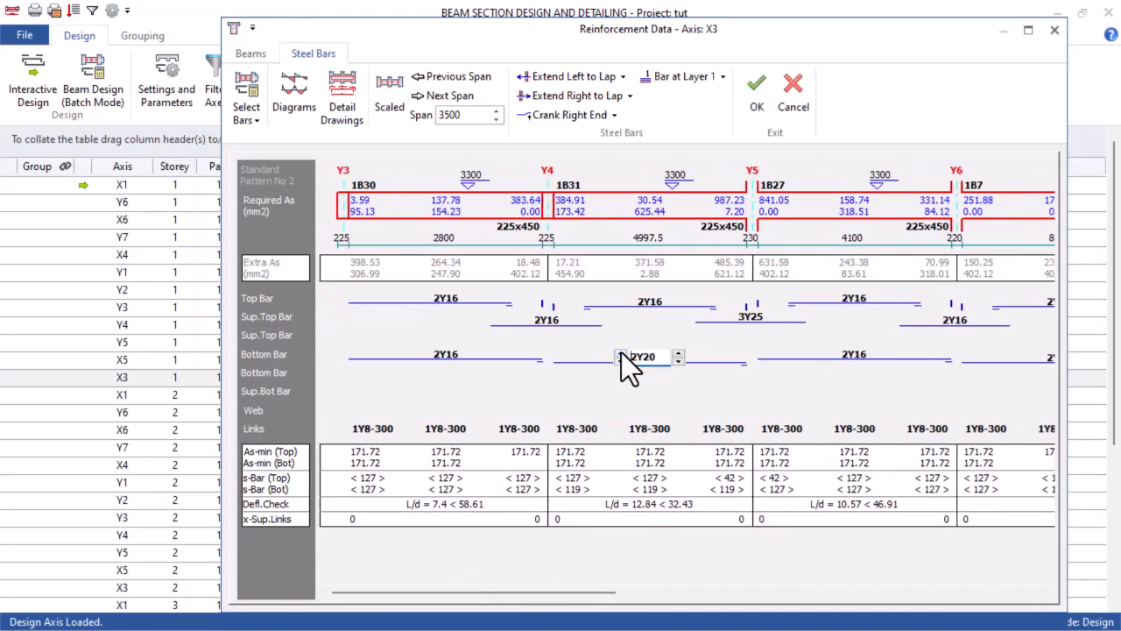
click(679, 352)
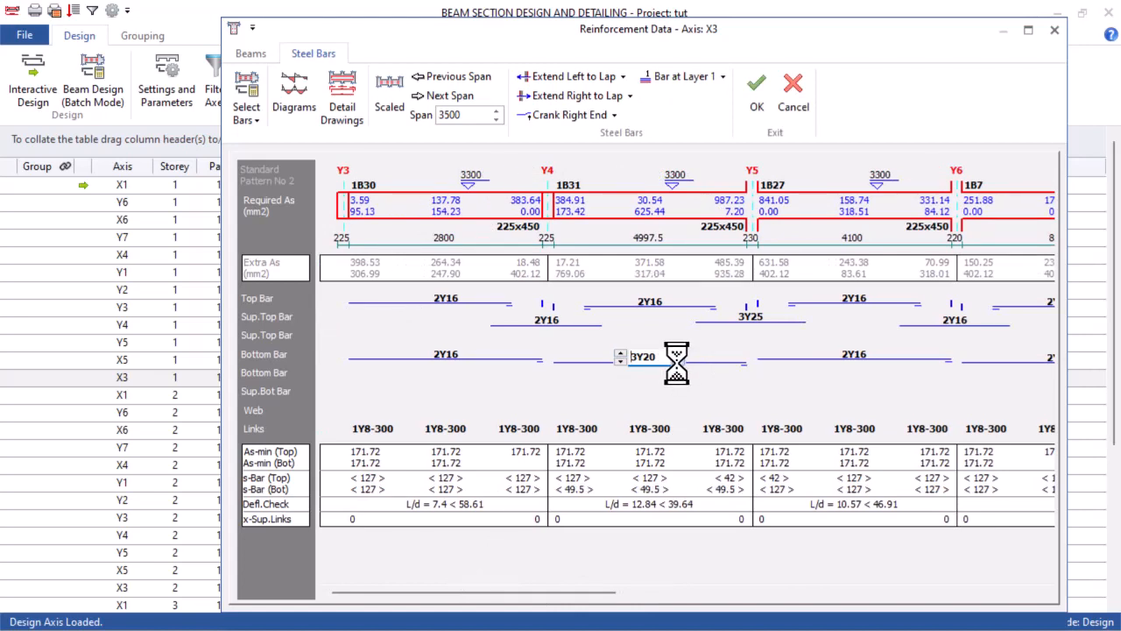
click(678, 361)
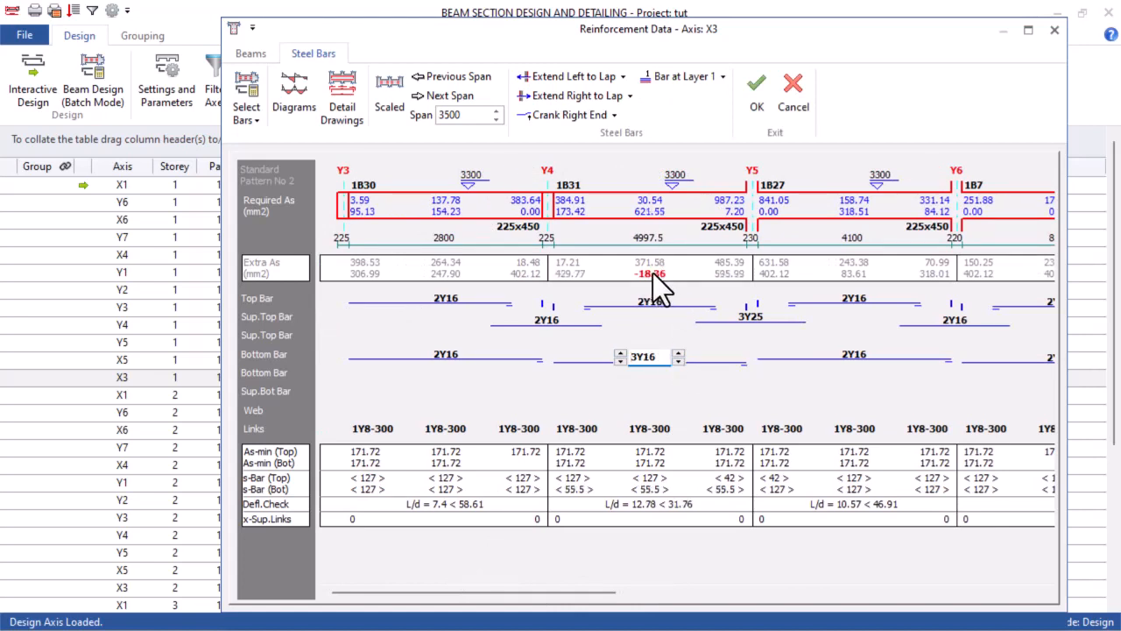
click(619, 352)
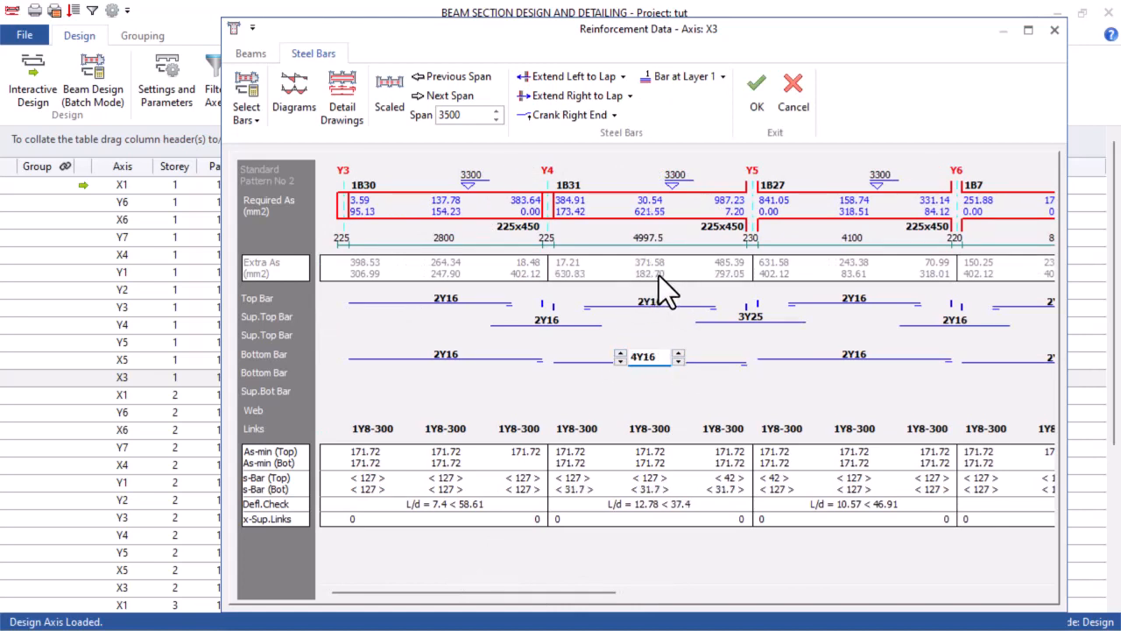
Set the support top bars at Y5 on axis X3 to 4Y20
click(750, 317)
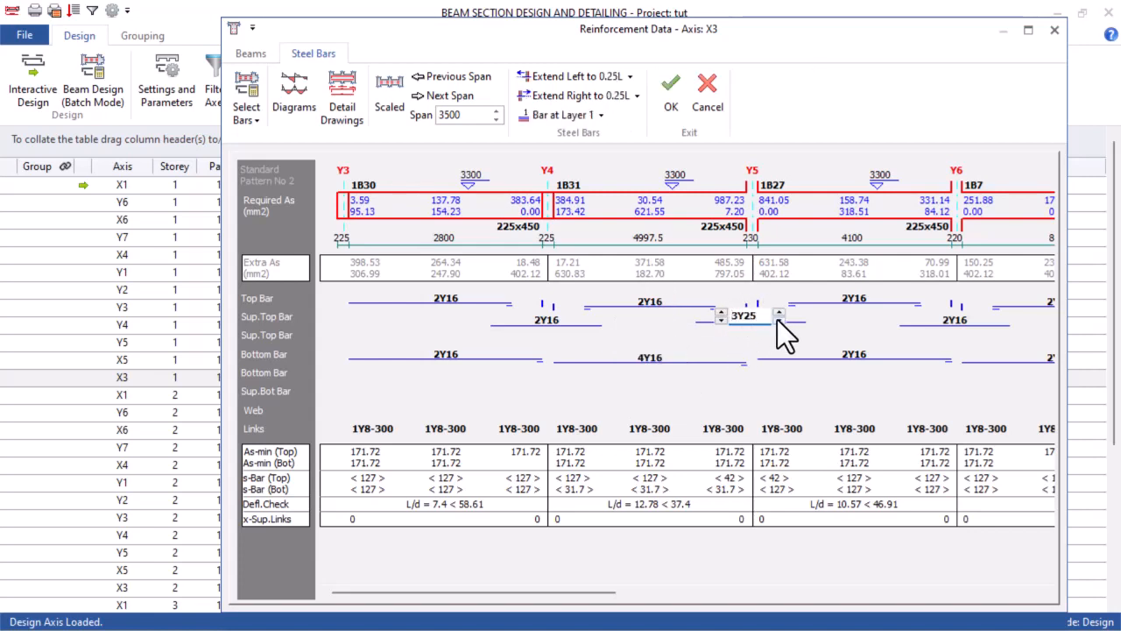
click(720, 312)
click(777, 319)
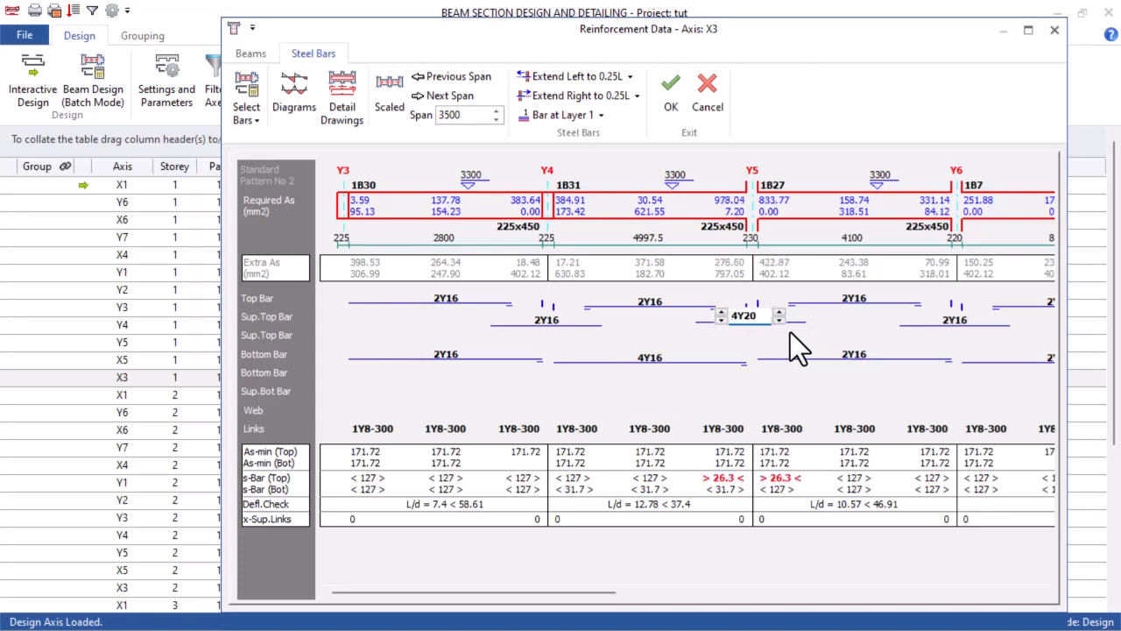
Try 4Y16 and 5Y16 for the support top bars at Y5, and return them to 4Y20
click(779, 322)
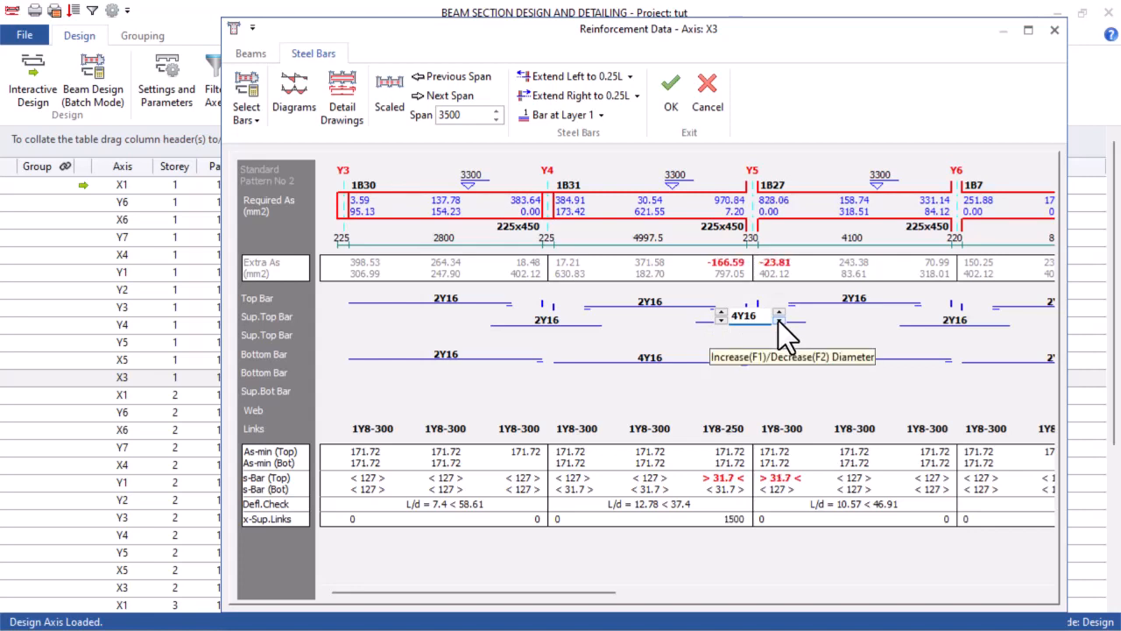
click(720, 312)
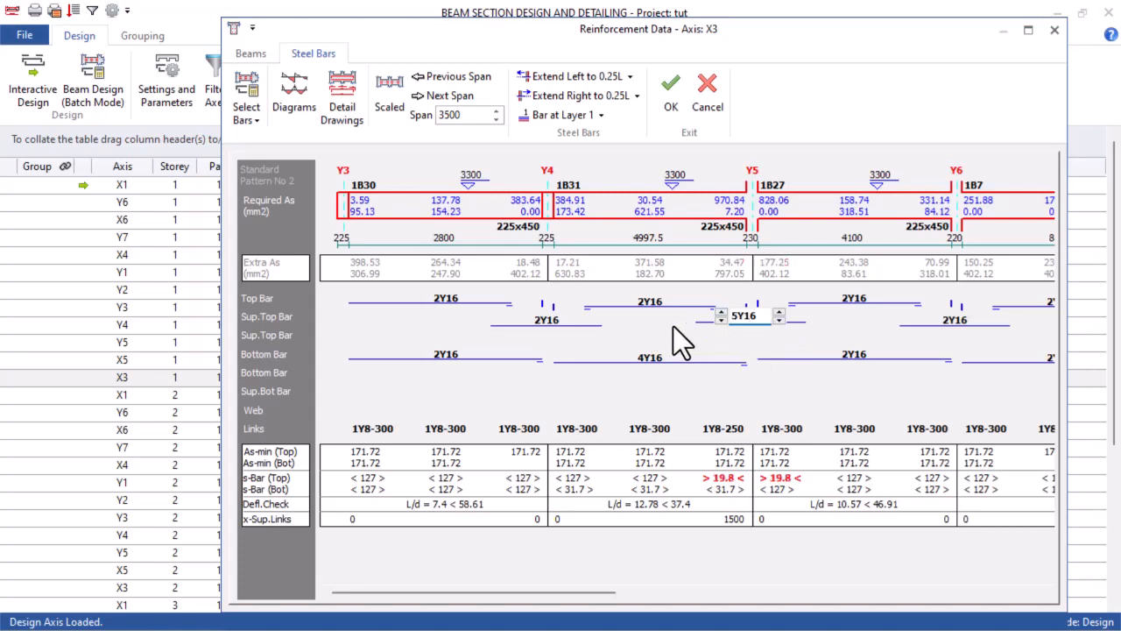
click(723, 321)
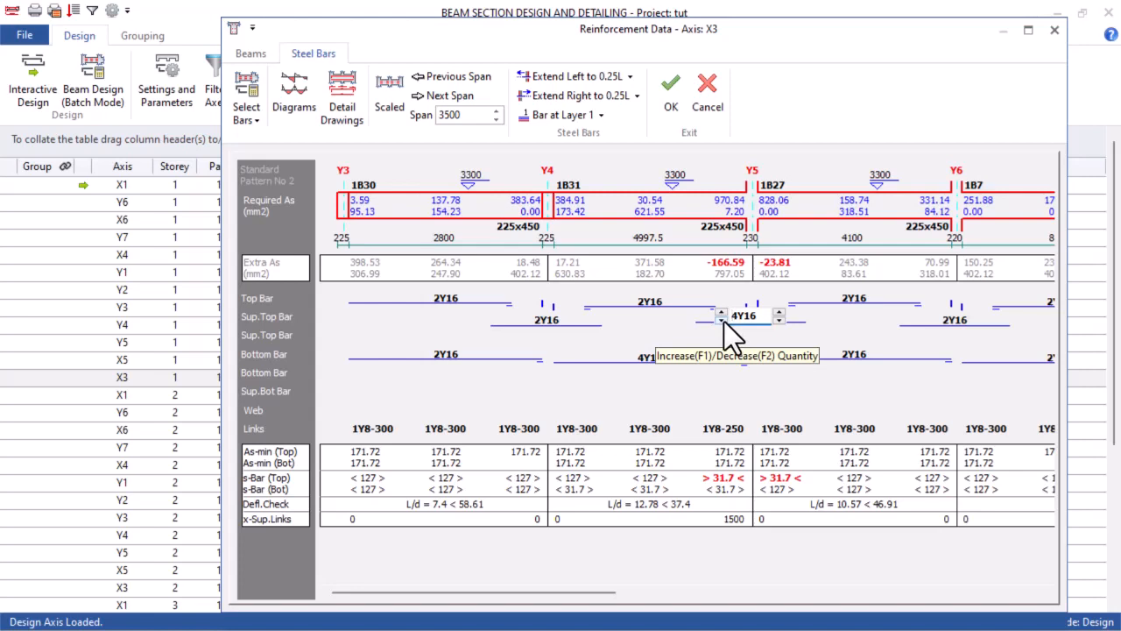
click(721, 312)
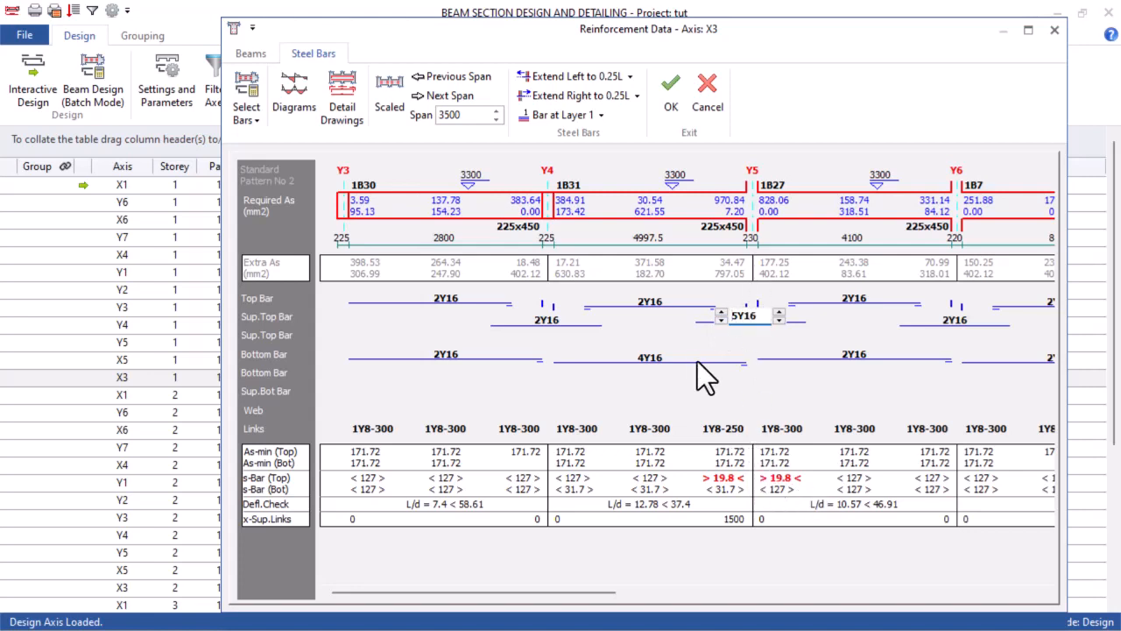
click(720, 320)
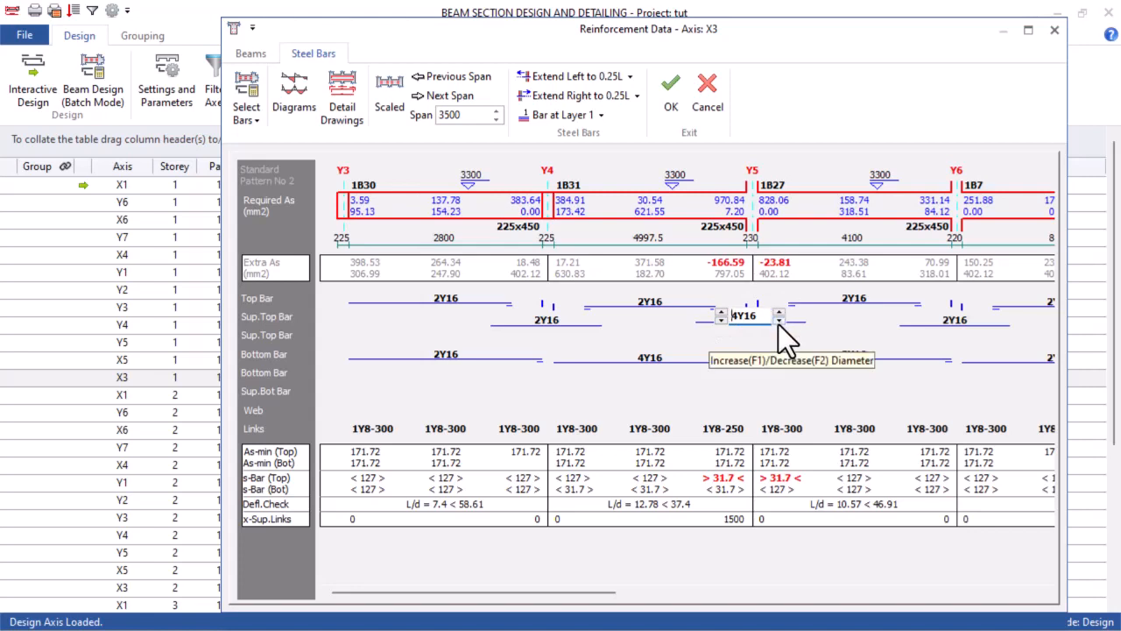
click(779, 313)
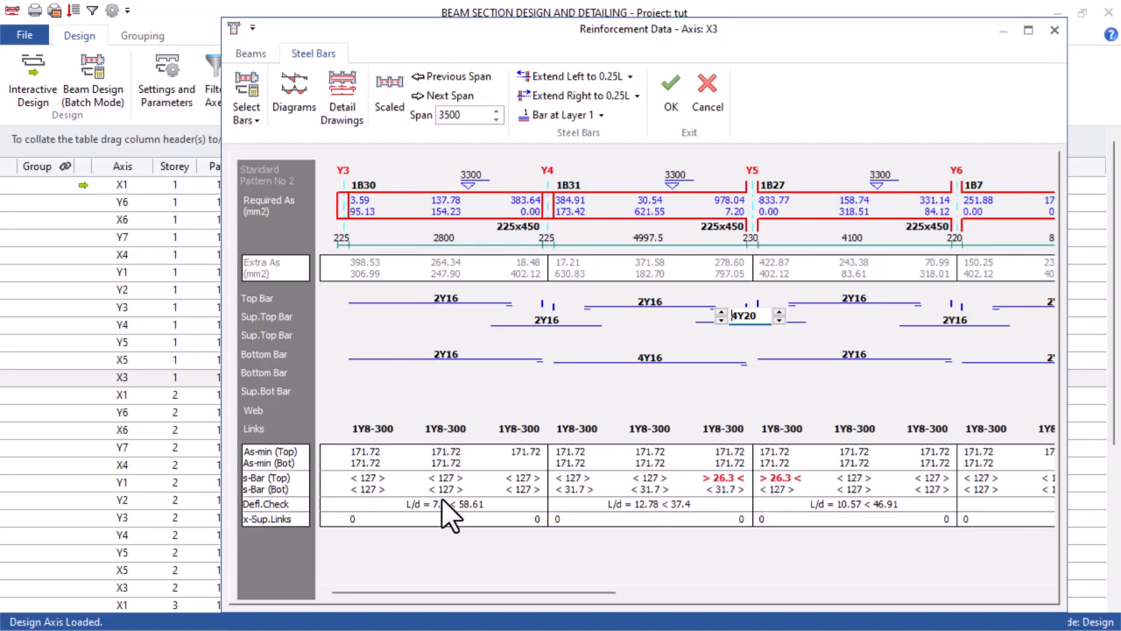
Check the bars along all spans of axis X3, accept the reinforcement, and review the utilisation ratios of the other storeys' axes
drag(453, 593, 920, 601)
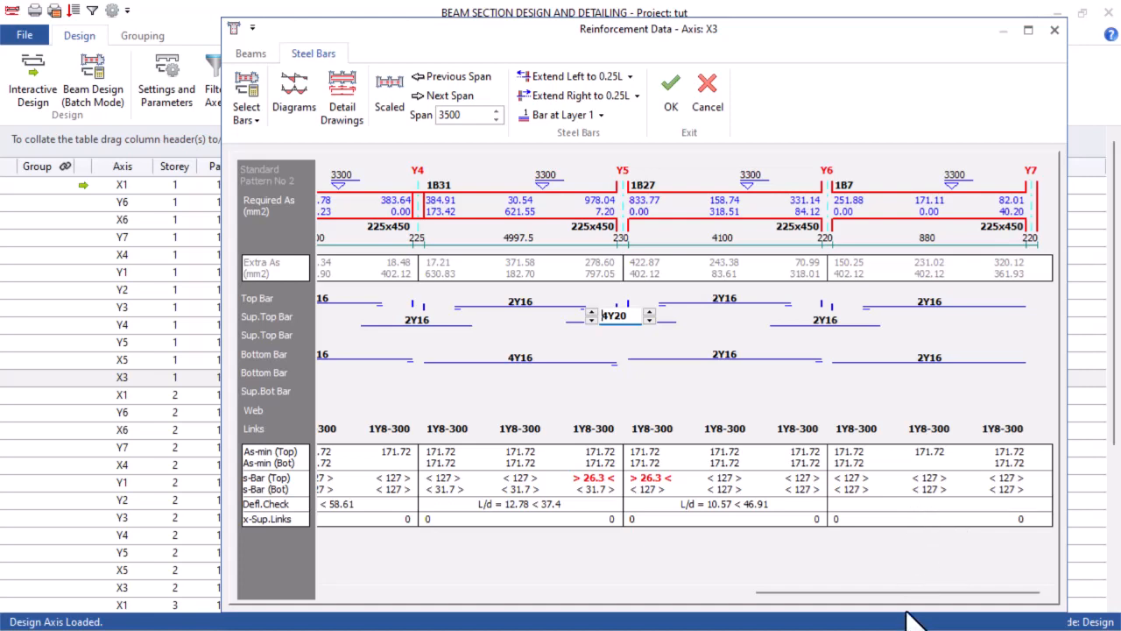
drag(918, 590, 455, 585)
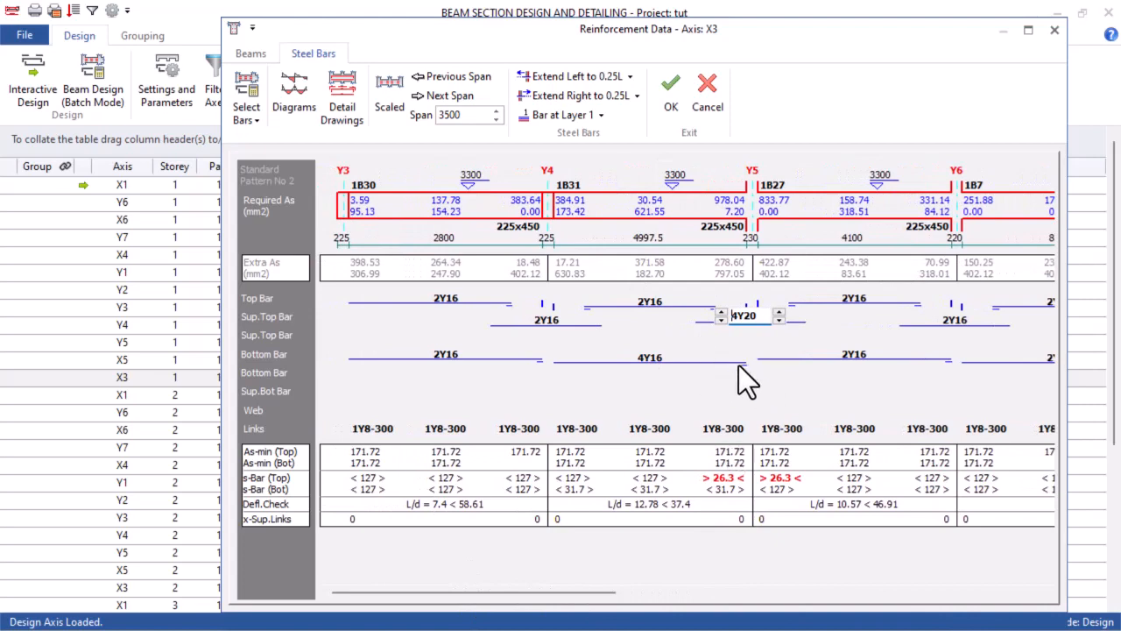
click(671, 97)
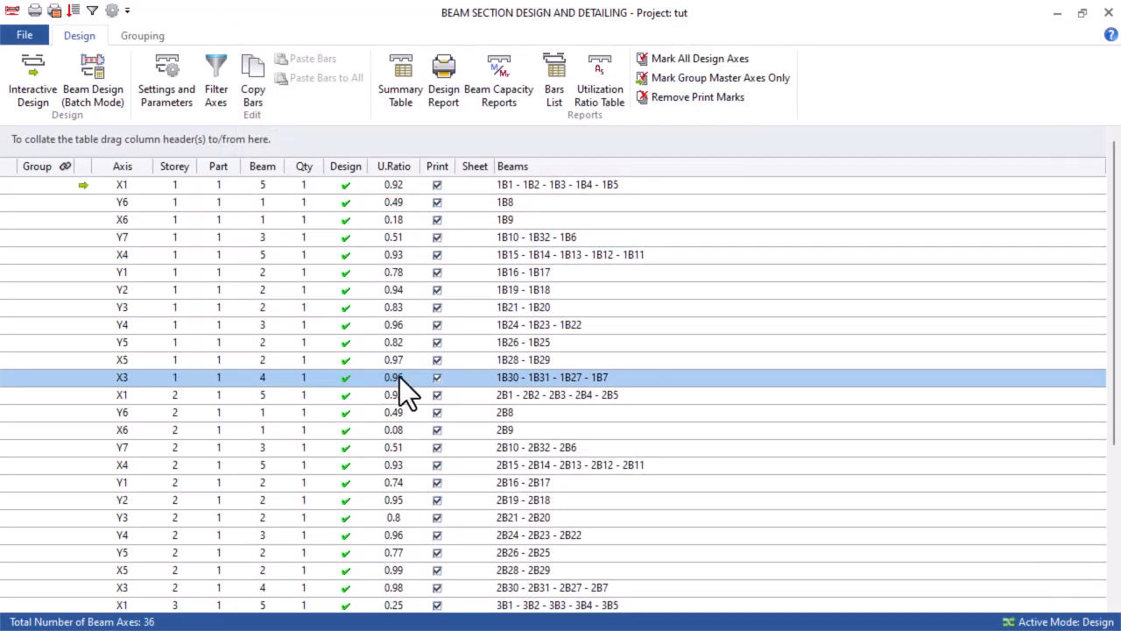
scroll(389, 324, down, 4)
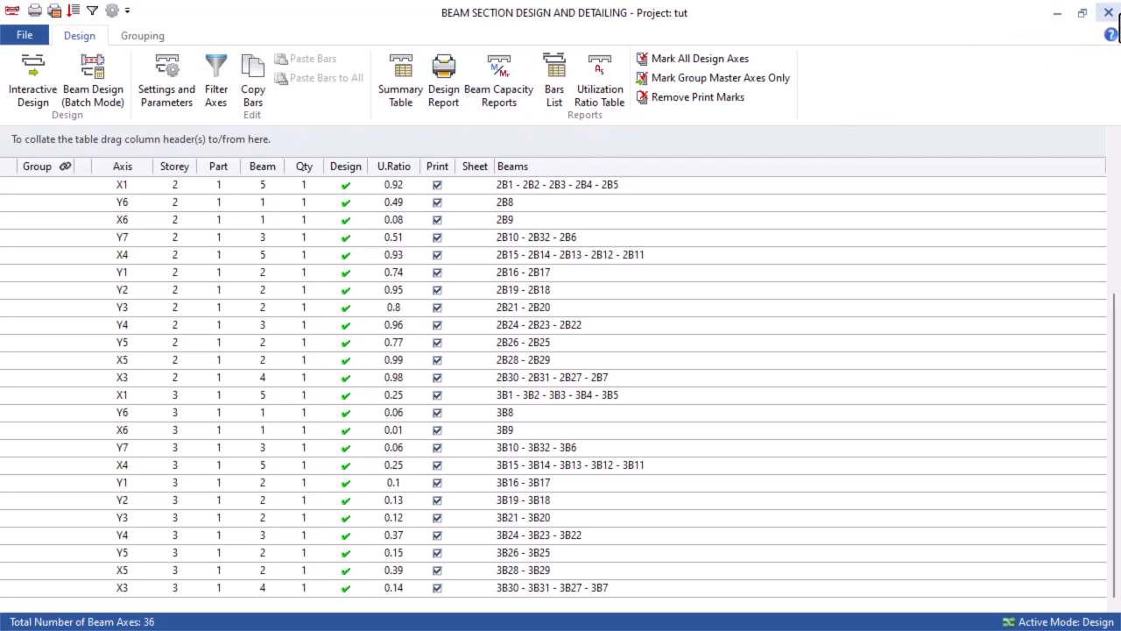
Close the beam section design, load ProtaDetails for the project, and switch to it
click(1109, 13)
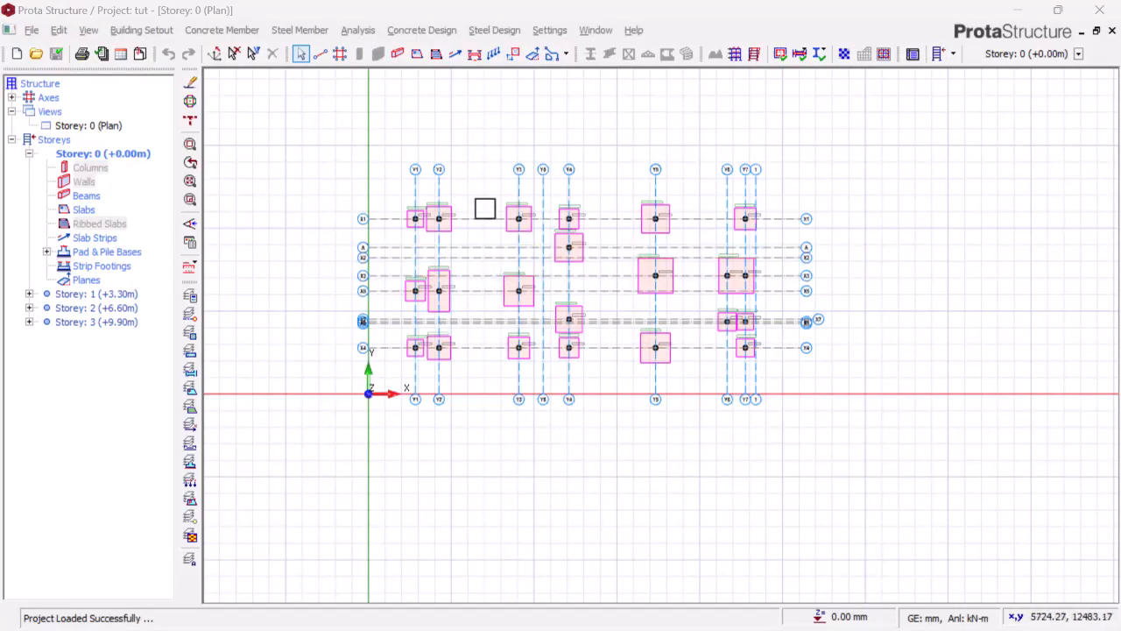
scroll(484, 208, down, 2)
scroll(518, 220, up, 2)
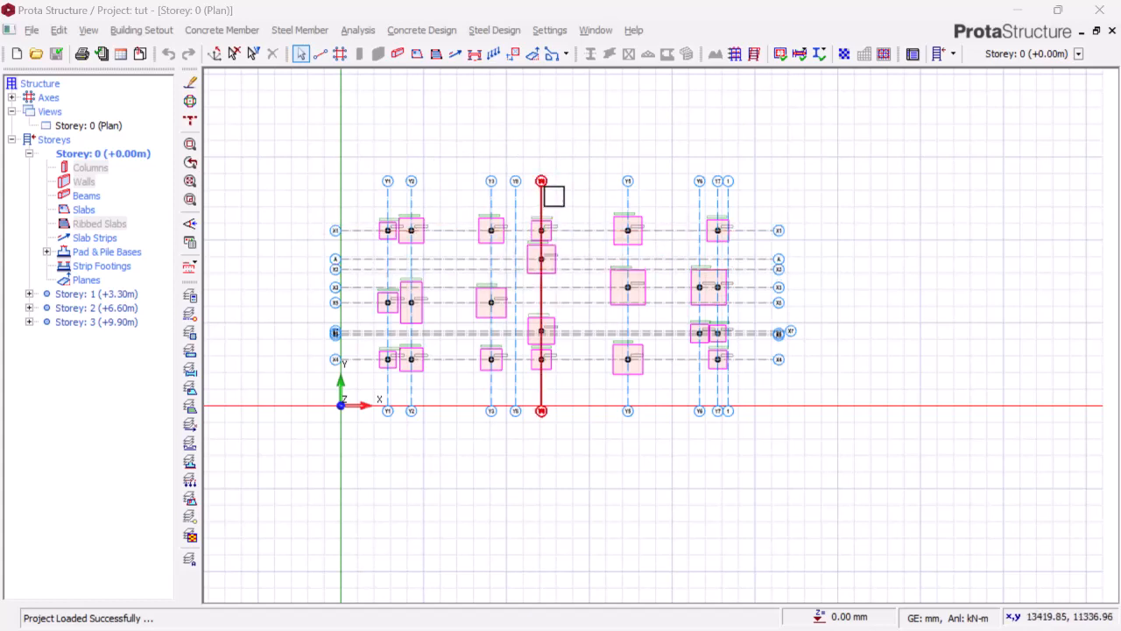
click(435, 30)
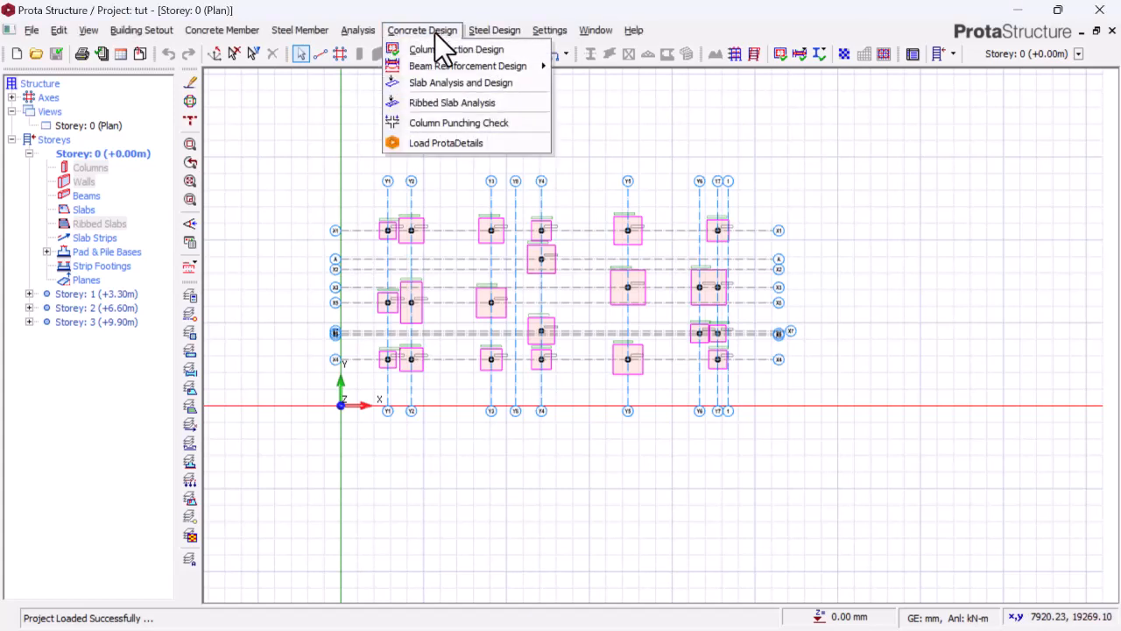
click(456, 142)
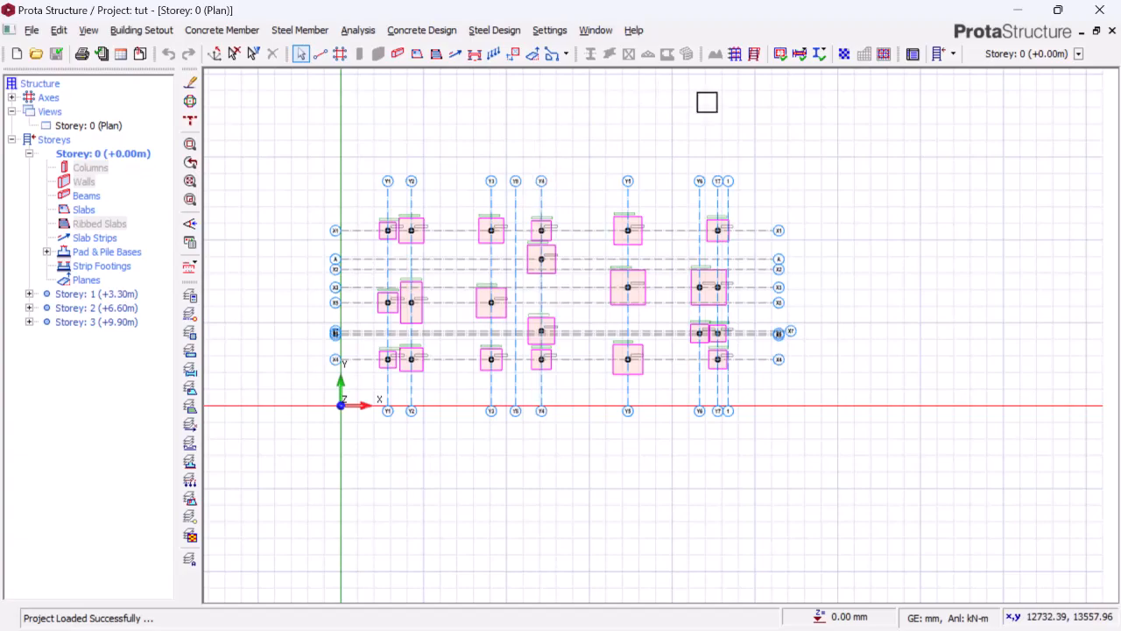
key(alt+Tab)
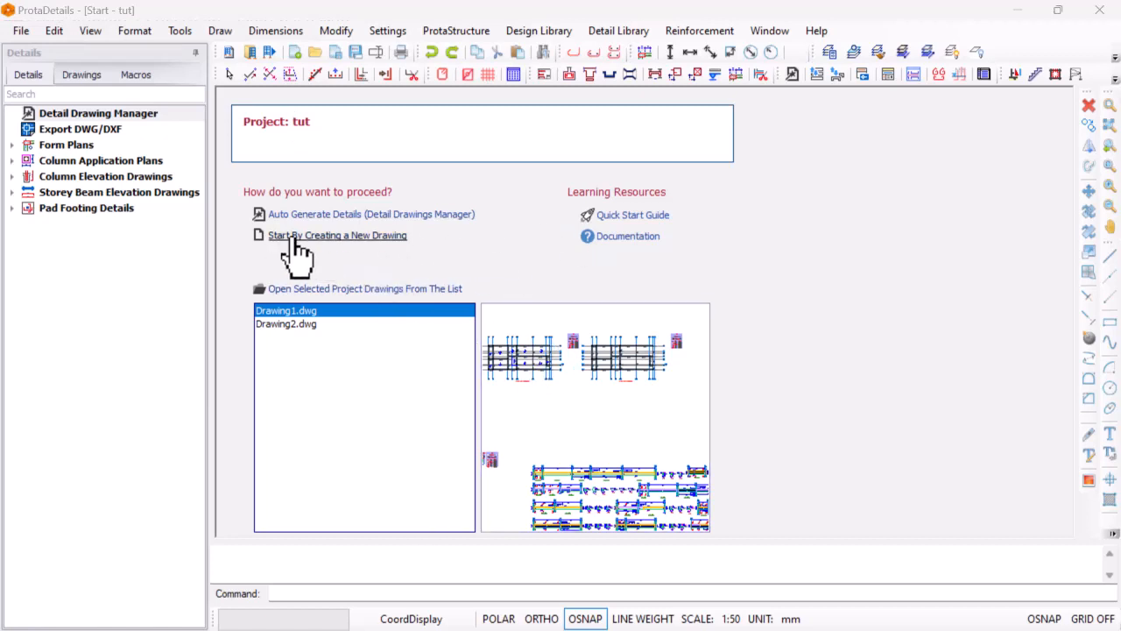
Create a new drawing and insert the form plans of storeys 0 to 3 at 1/50 scale with quantity table and model info
click(375, 236)
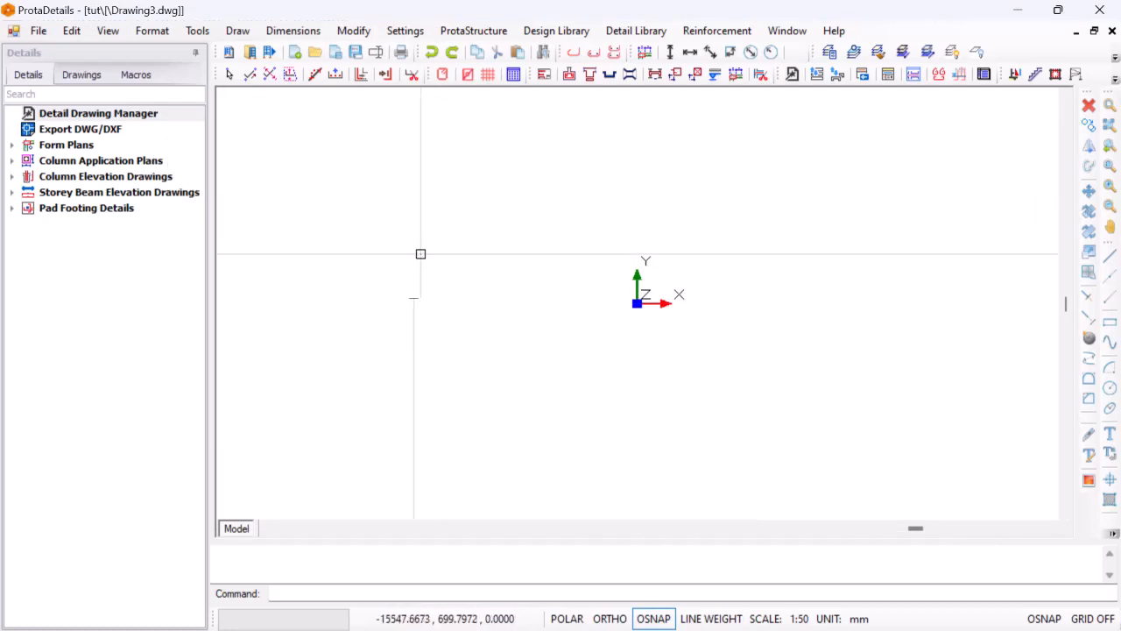
click(77, 146)
double_click(92, 144)
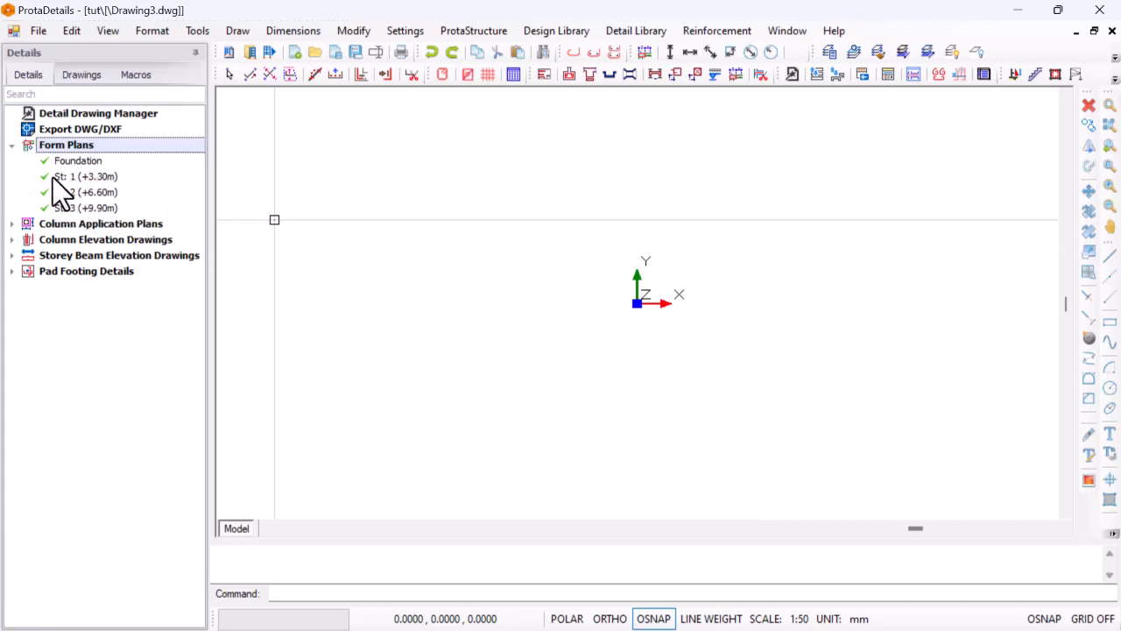
right_click(129, 144)
click(180, 156)
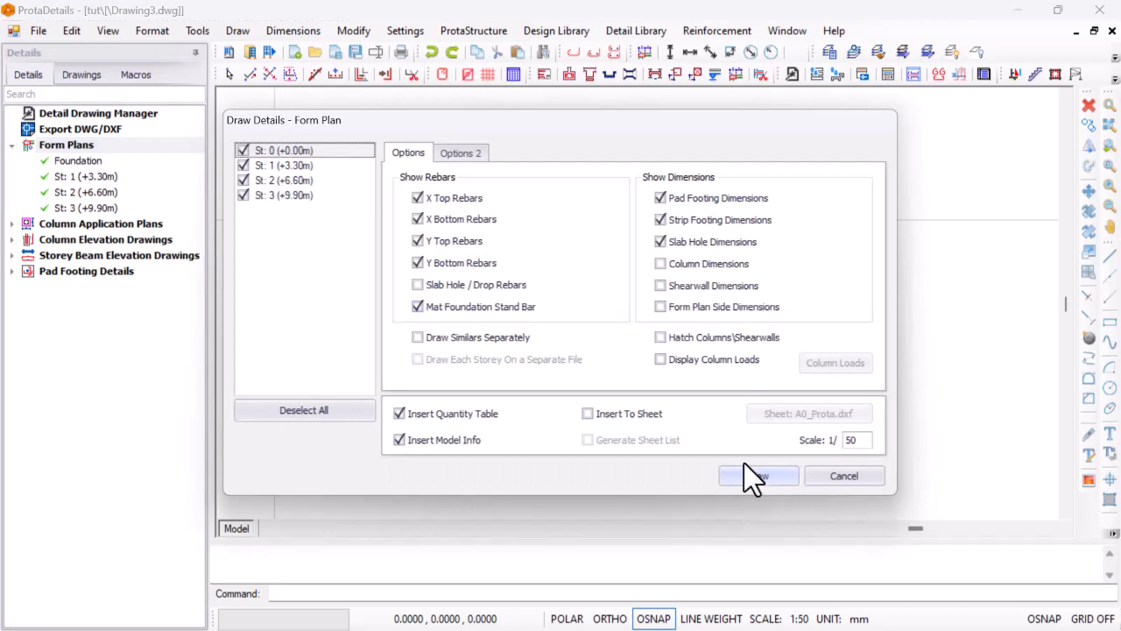
click(745, 470)
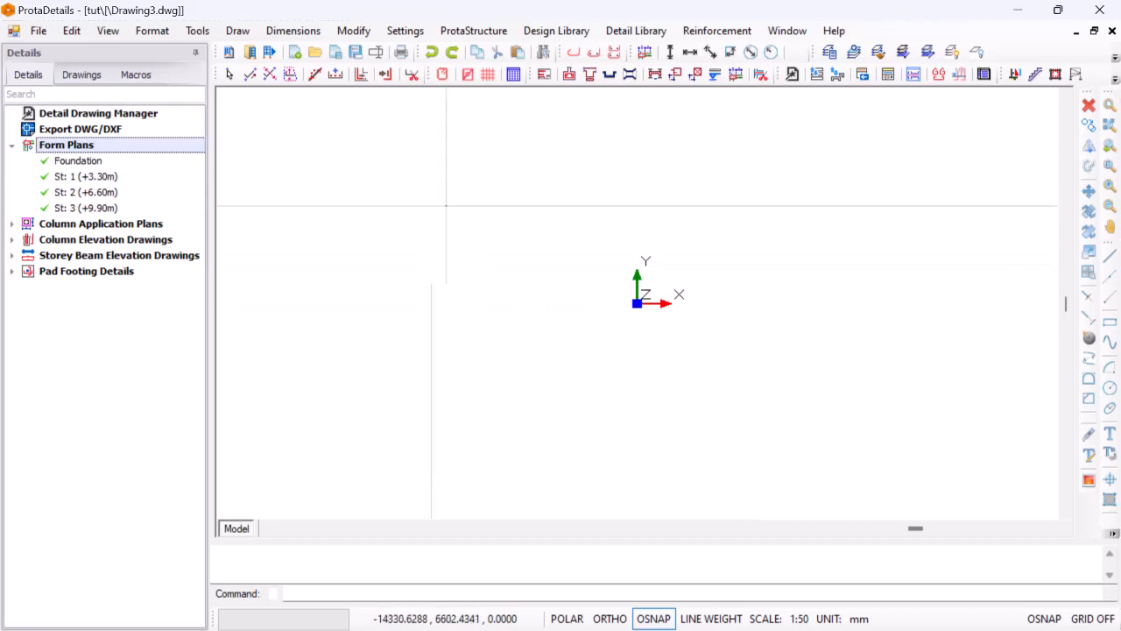
click(463, 232)
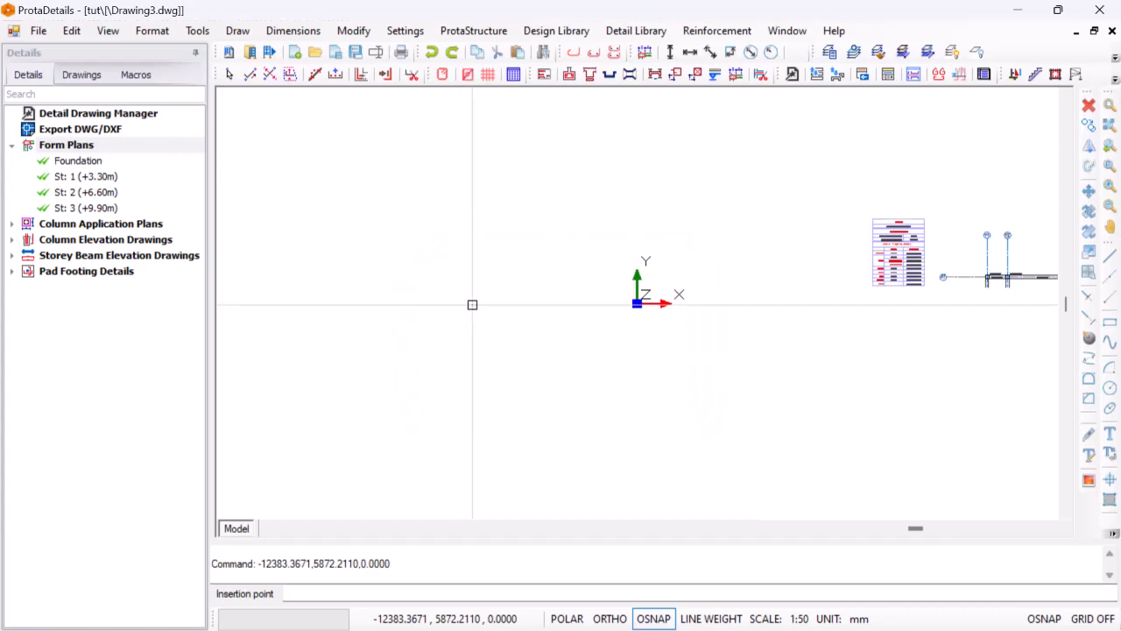
scroll(499, 310, down, 2)
scroll(483, 307, down, 4)
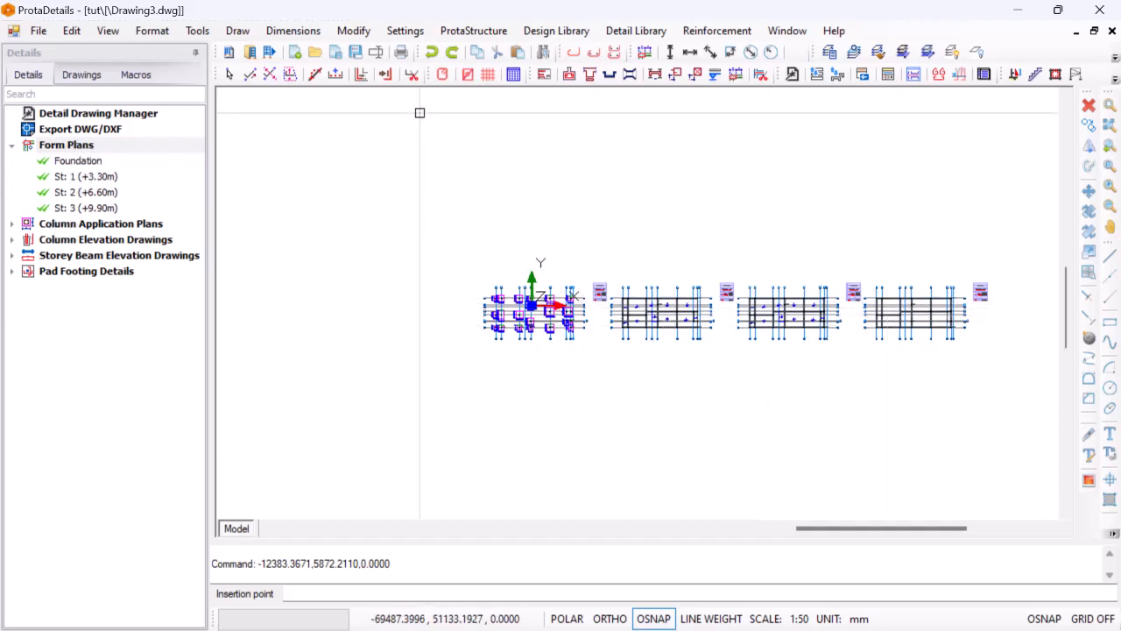
click(111, 224)
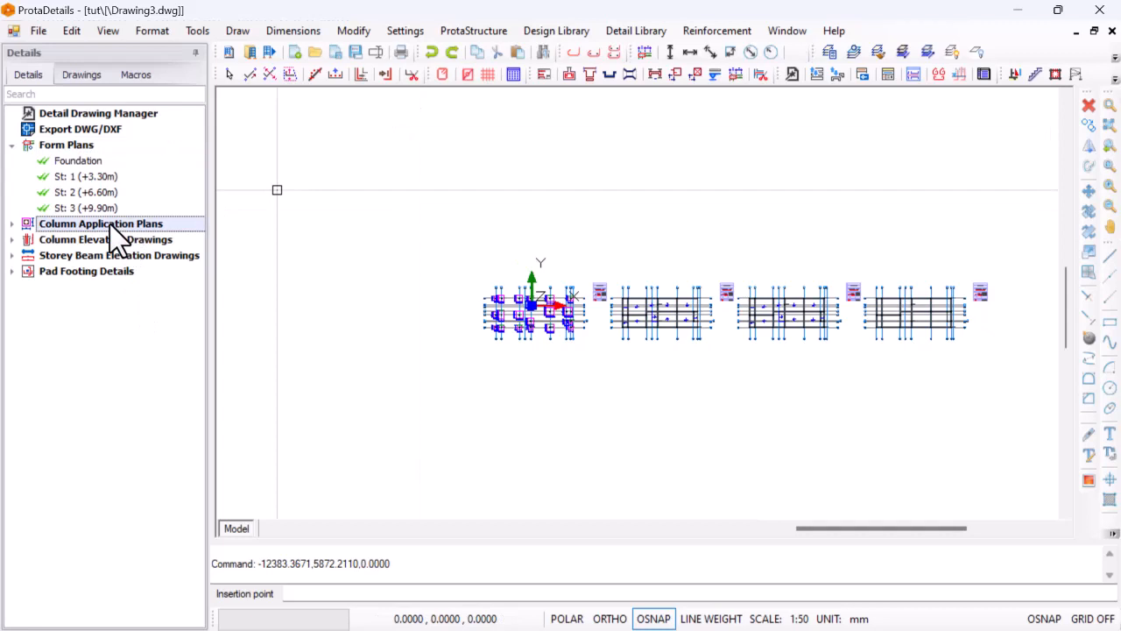
double_click(109, 224)
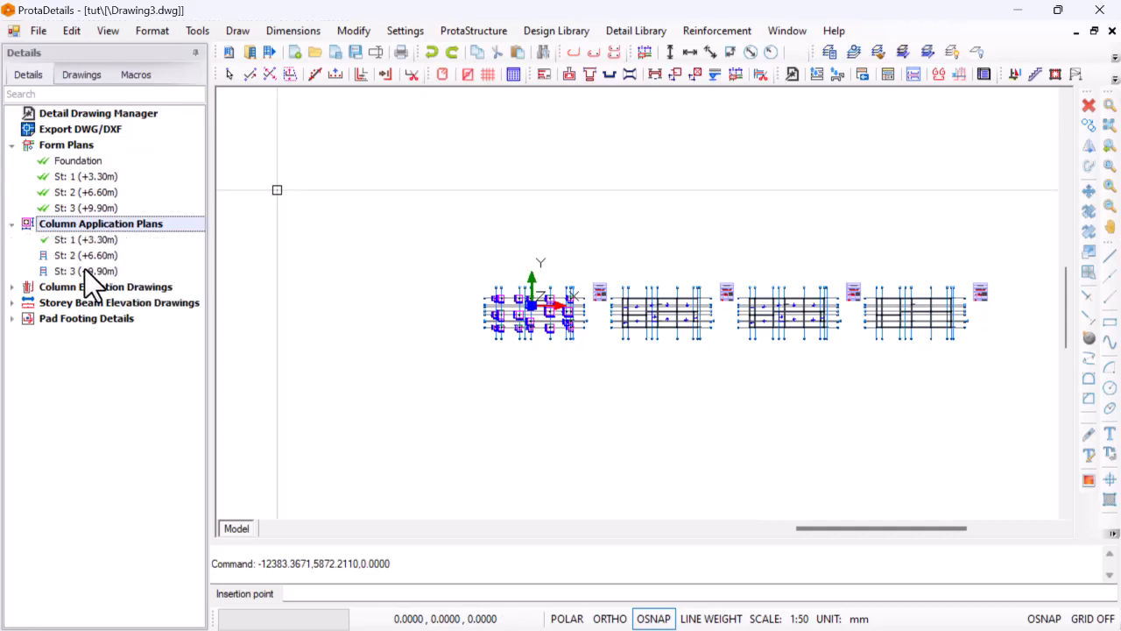
right_click(149, 222)
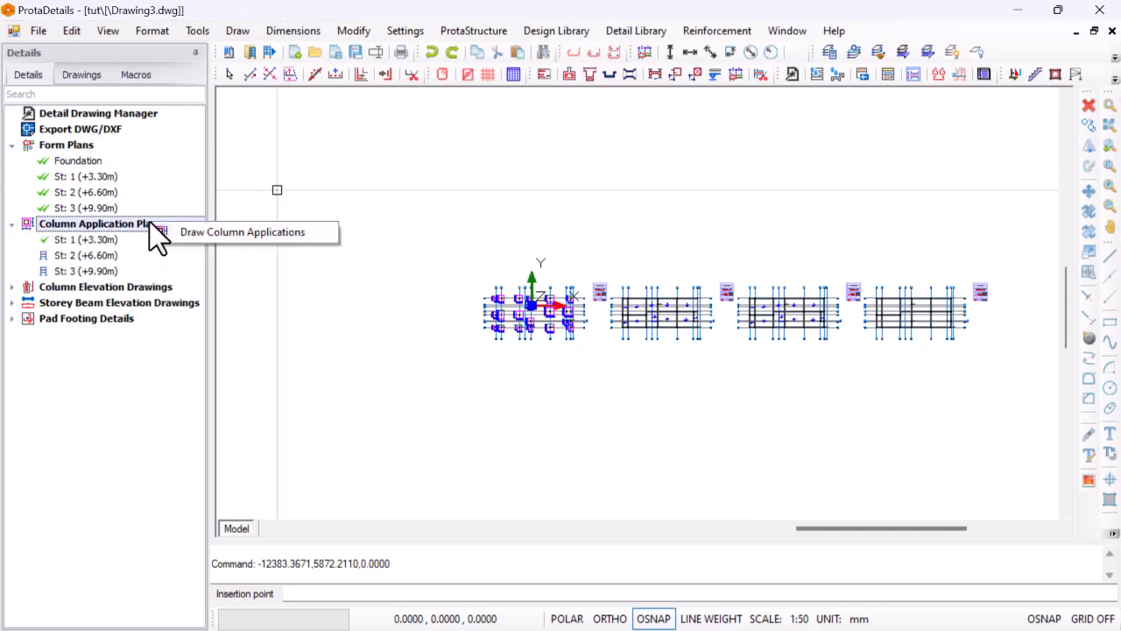
click(95, 225)
right_click(100, 223)
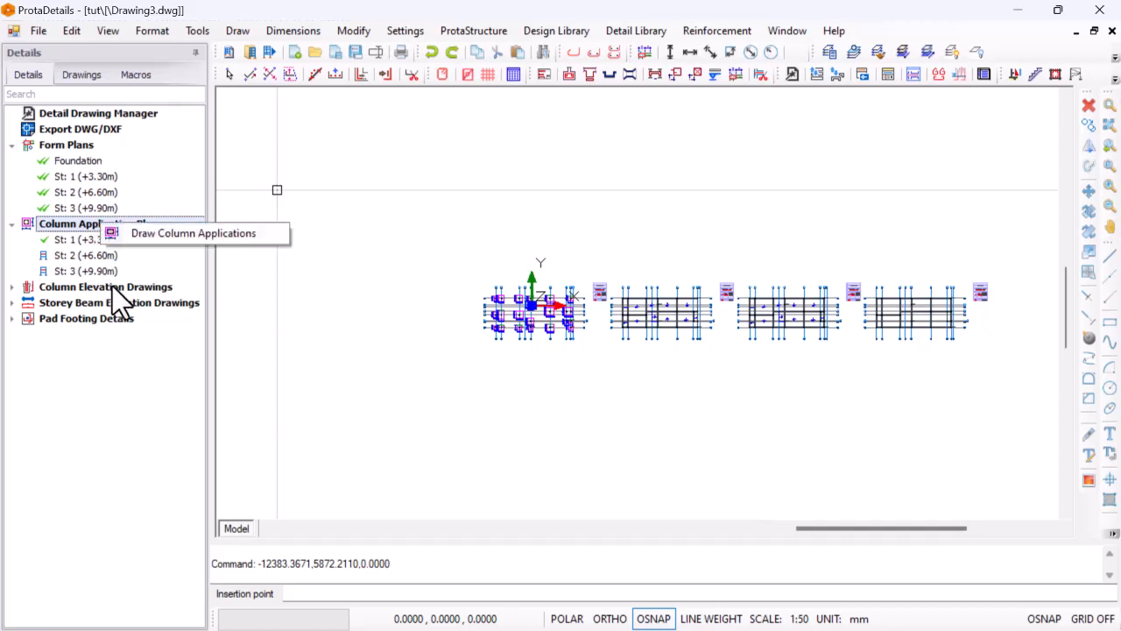
Draw the column schedules of storeys 1 to 3 at 1/20 scale with model info, placed above and left of the form plans
click(112, 286)
right_click(114, 287)
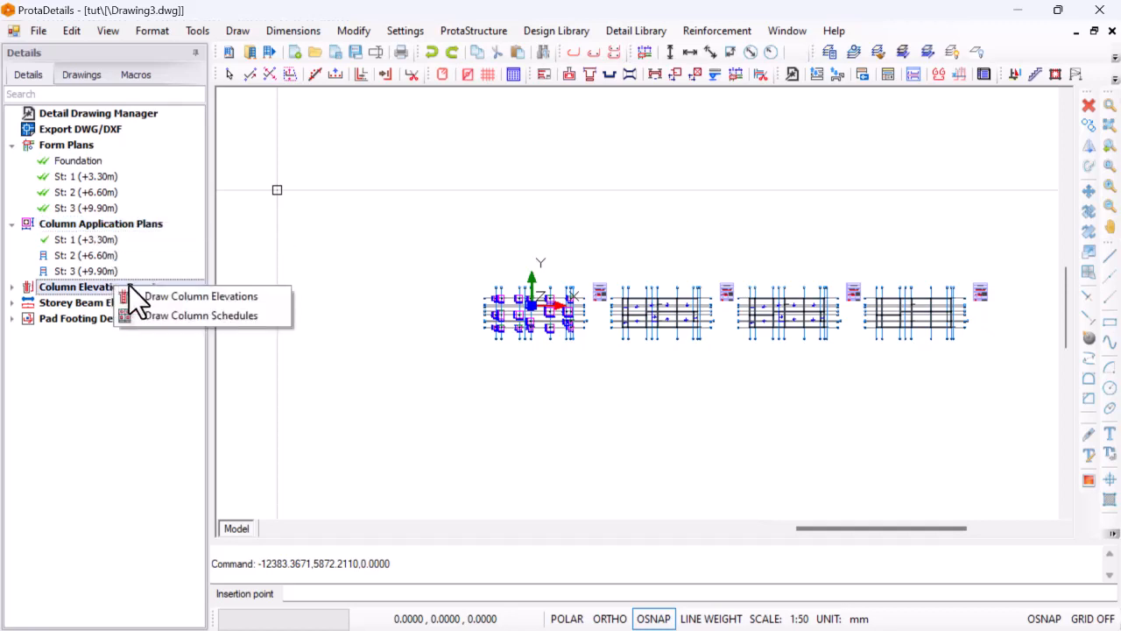
click(214, 314)
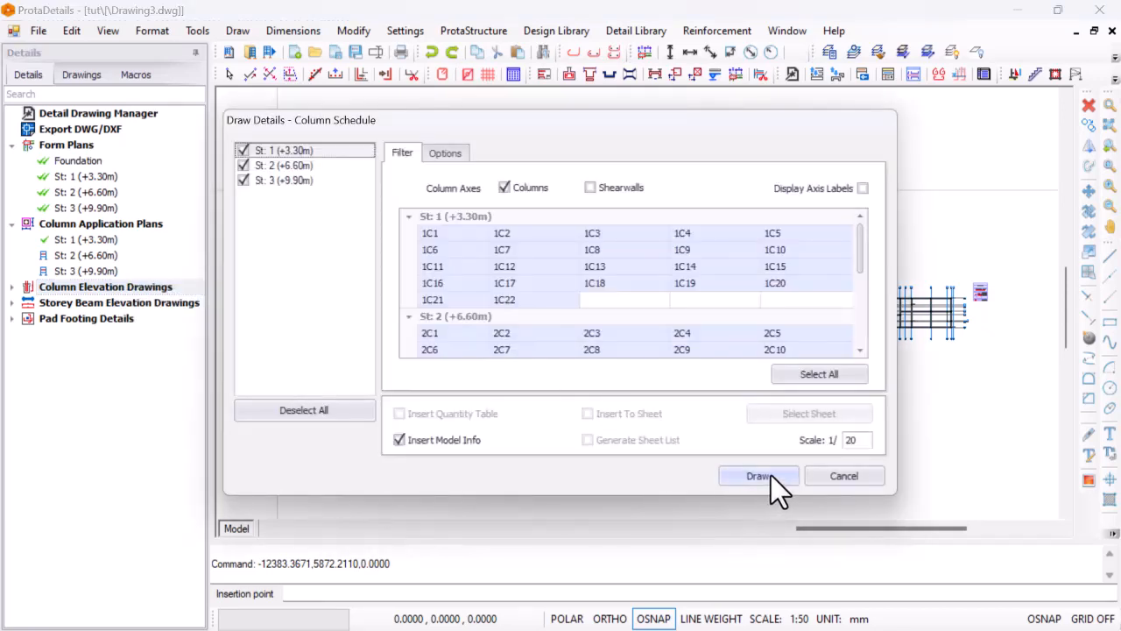
click(758, 475)
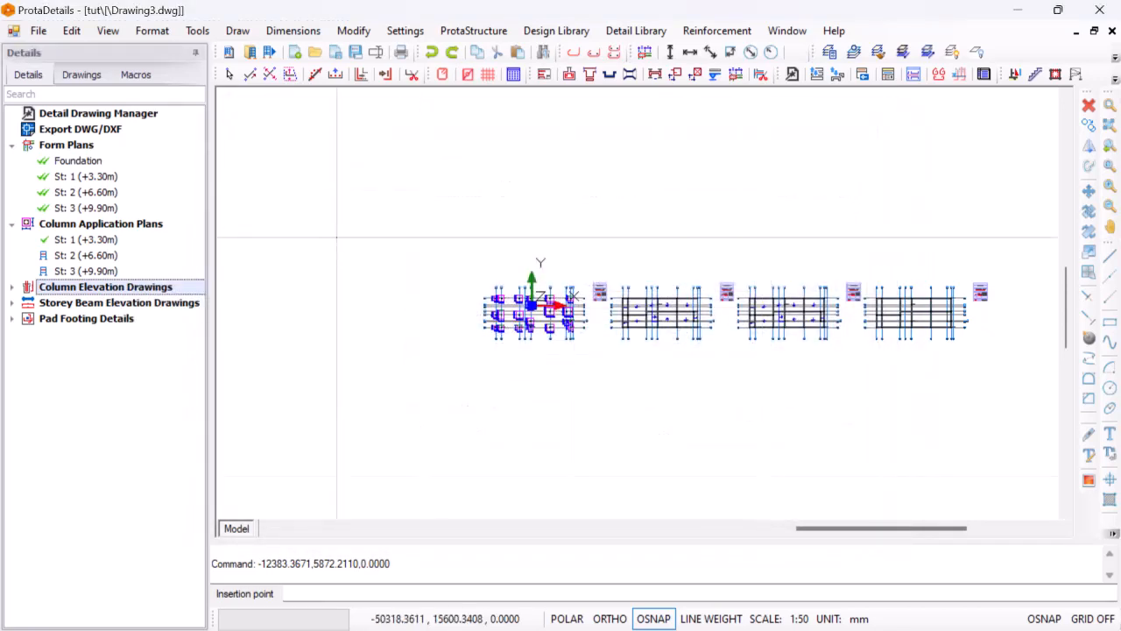
click(306, 149)
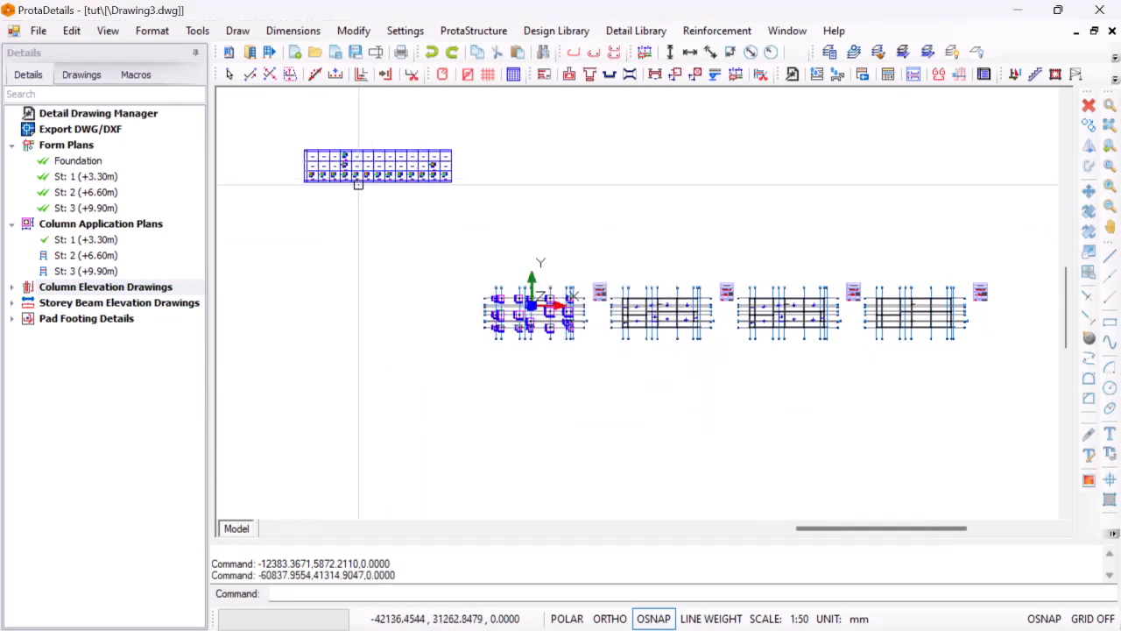
Draw the column elevations of storeys 1 to 3 at 1/20 scale with quantity table and model info, beside the column schedule
click(105, 285)
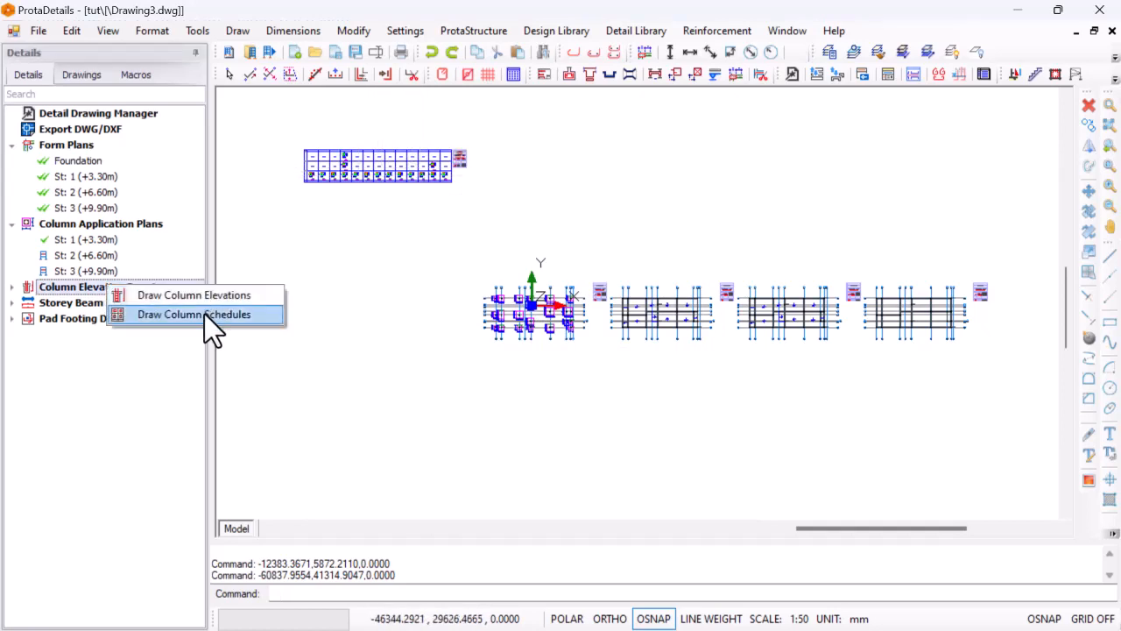
click(210, 297)
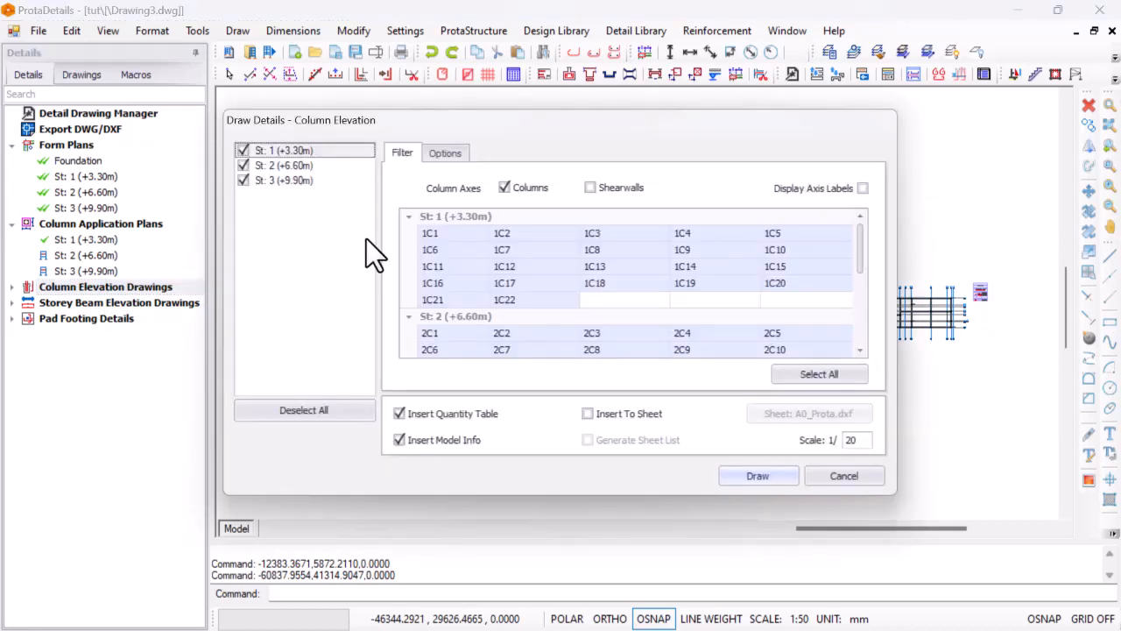
click(750, 476)
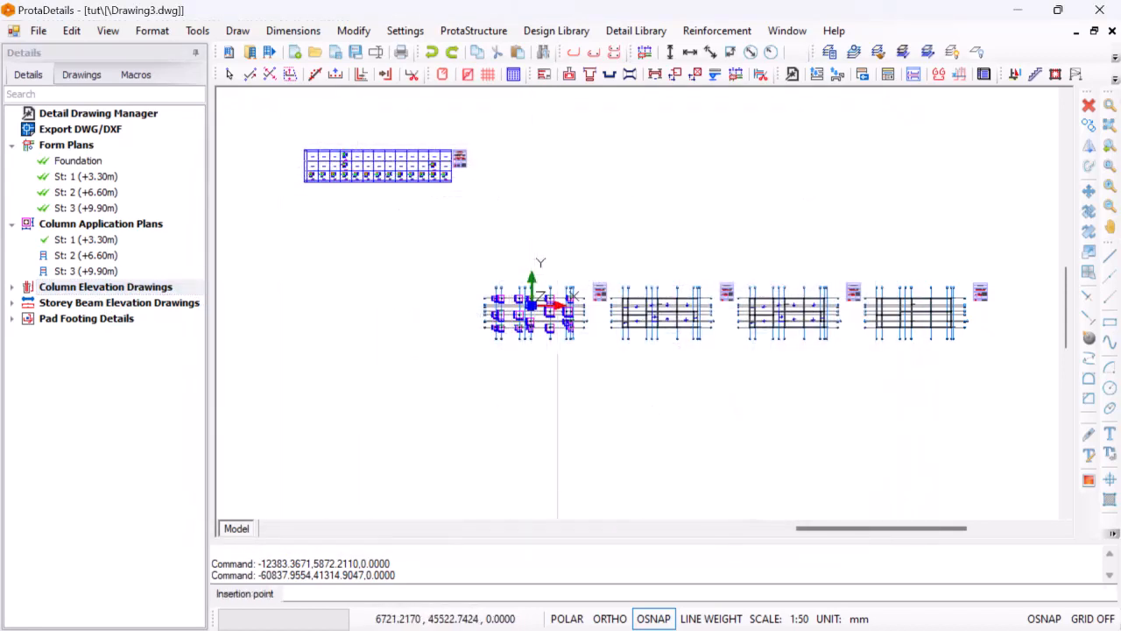
click(555, 146)
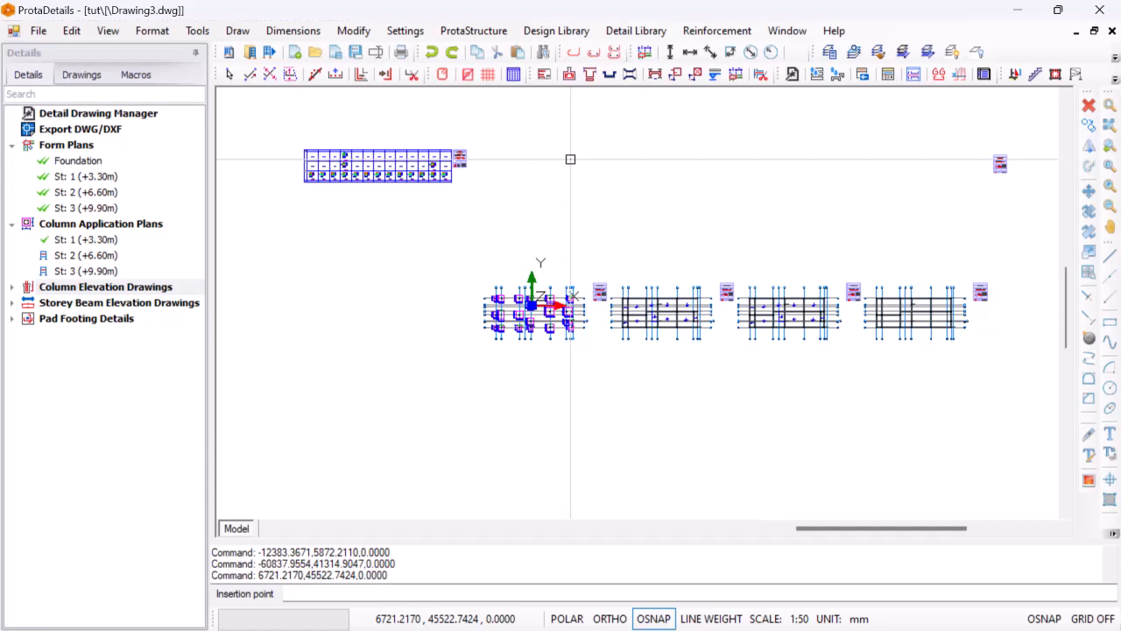
scroll(565, 193, down, 2)
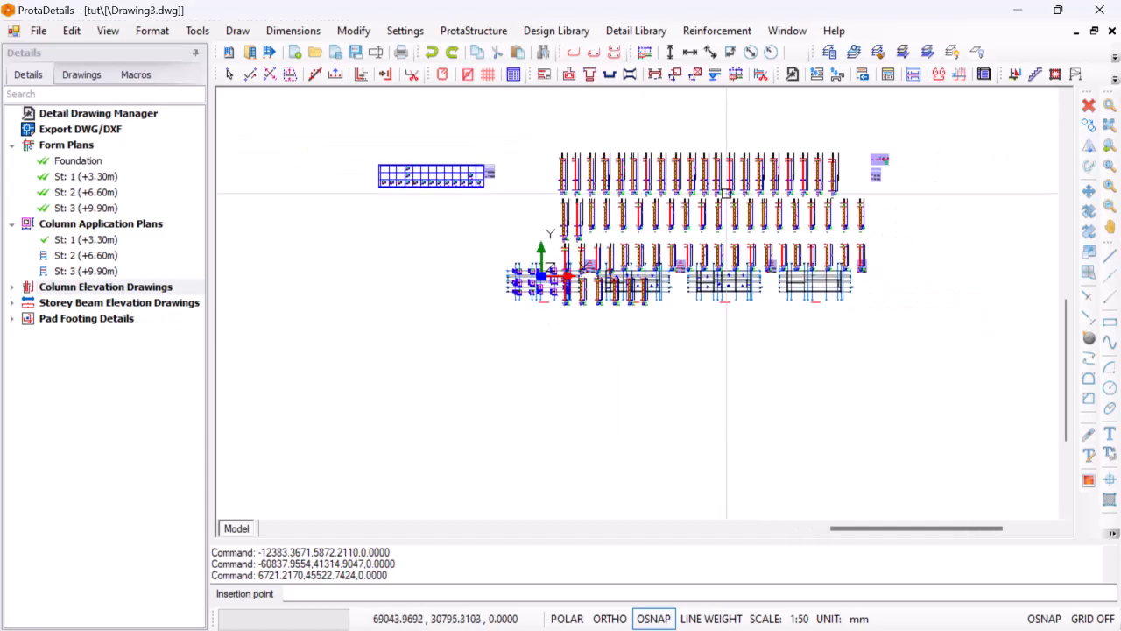
scroll(680, 208, up, 2)
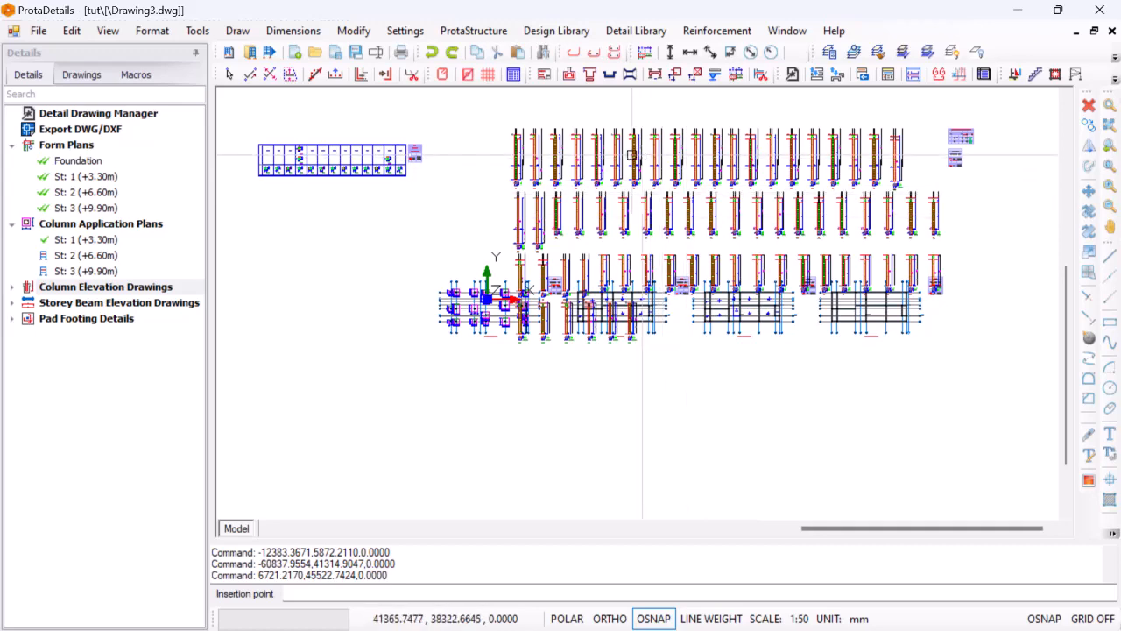
Draw the pad footing details at 1/25 scale with quantity table and model info, placed below the form plans
scroll(626, 191, down, 2)
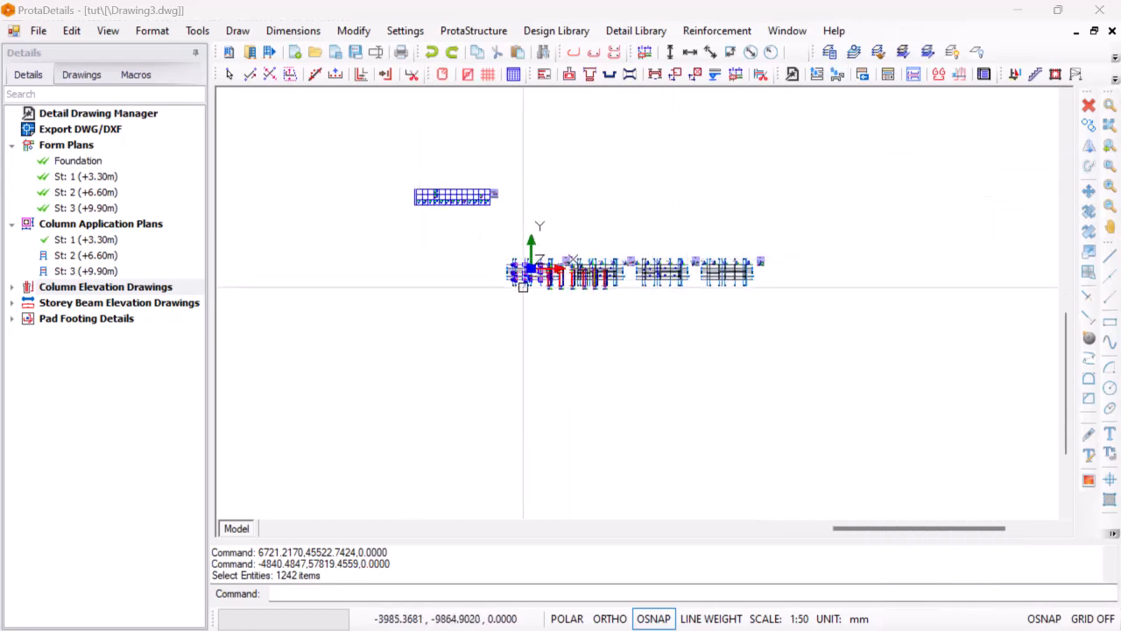
scroll(523, 286, up, 3)
scroll(633, 293, down, 4)
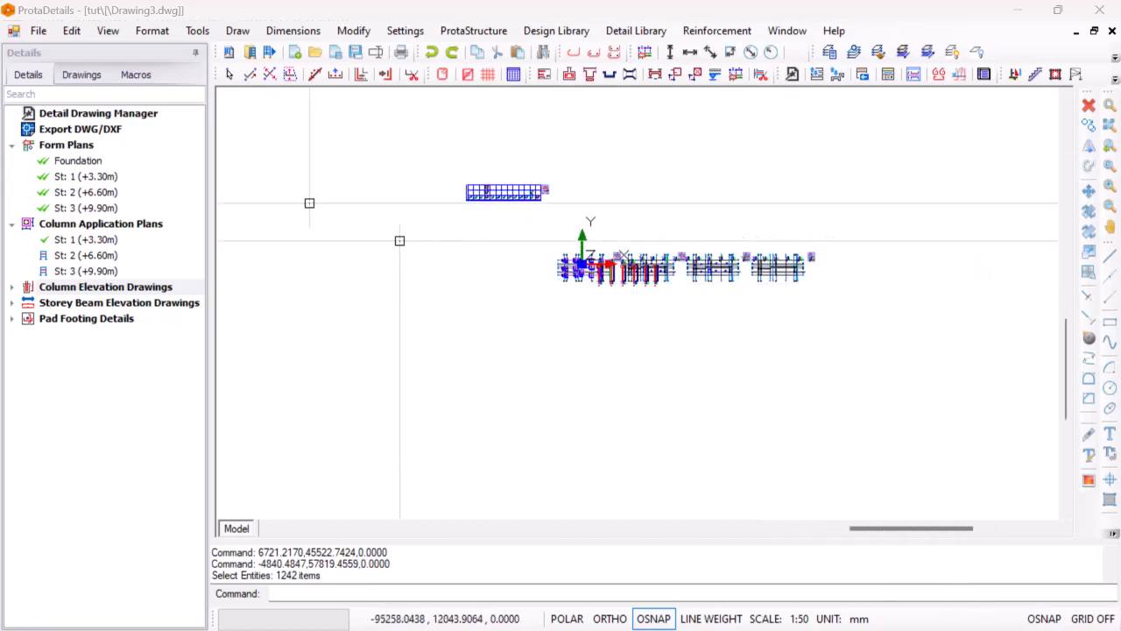
right_click(85, 319)
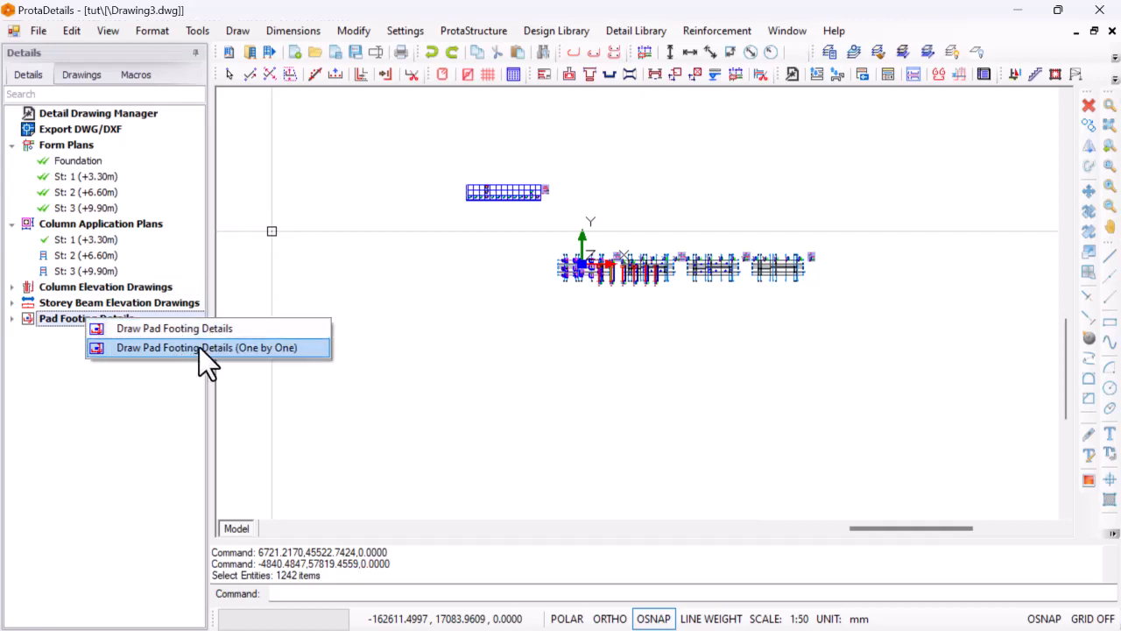
click(226, 329)
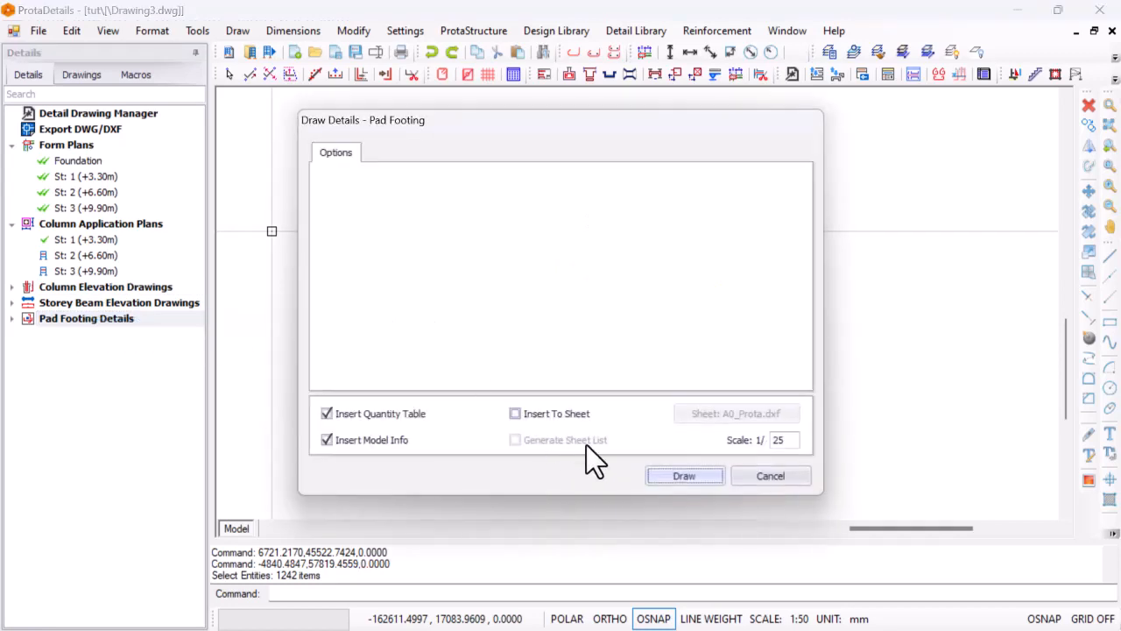
click(675, 475)
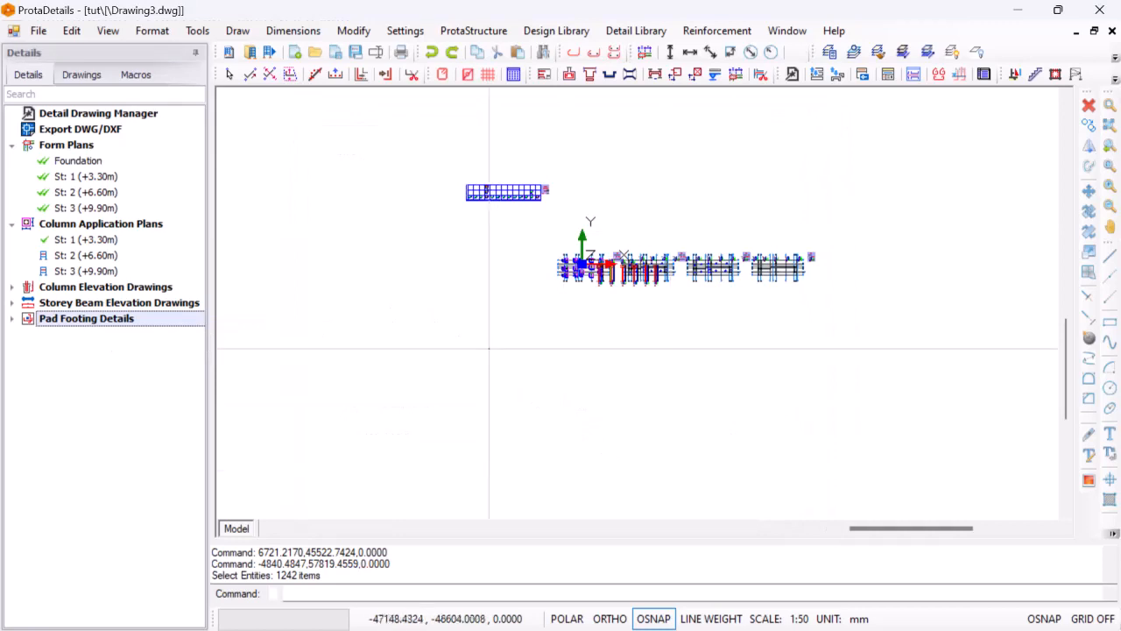
click(471, 343)
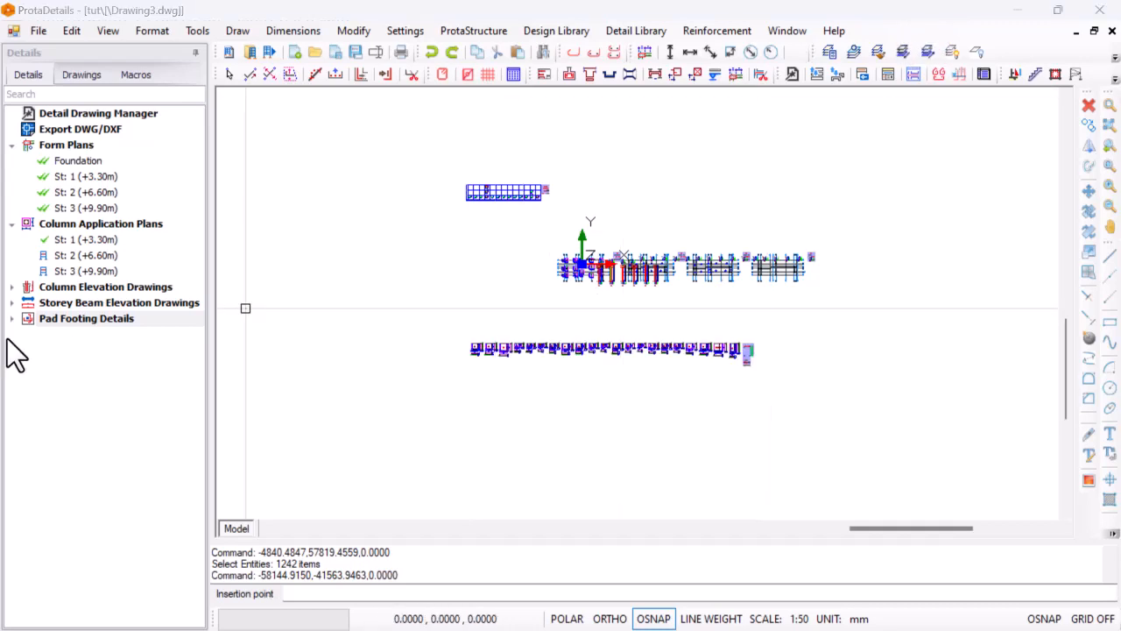
Draw the storey 1 beam elevations of all axes at 1/25 scale with quantity table and model info, below the pad footings
double_click(101, 302)
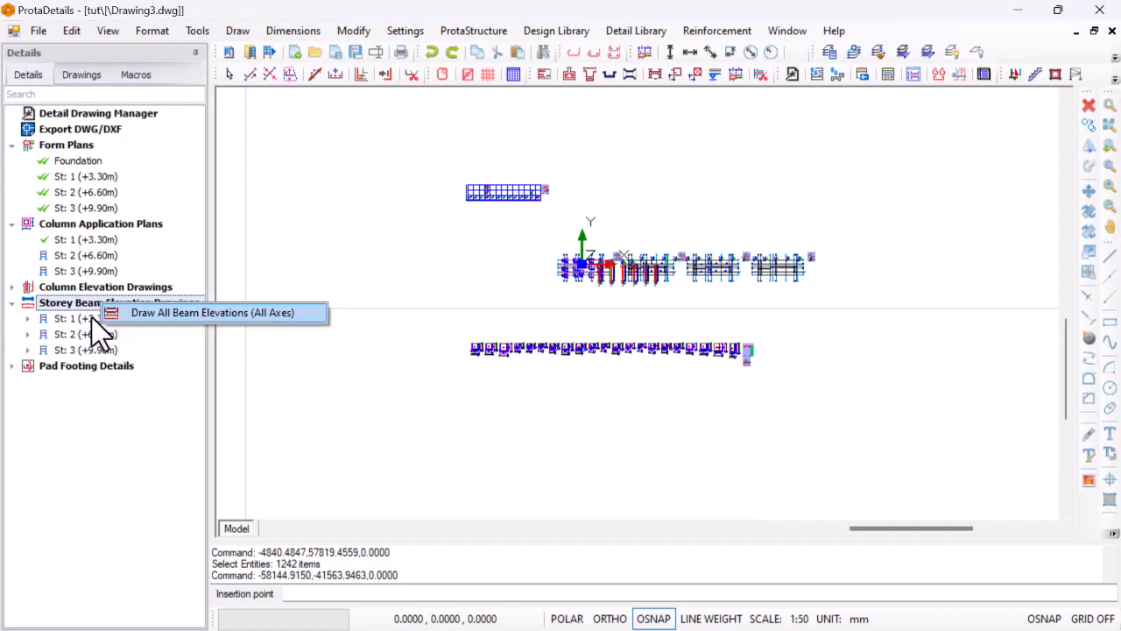
click(90, 317)
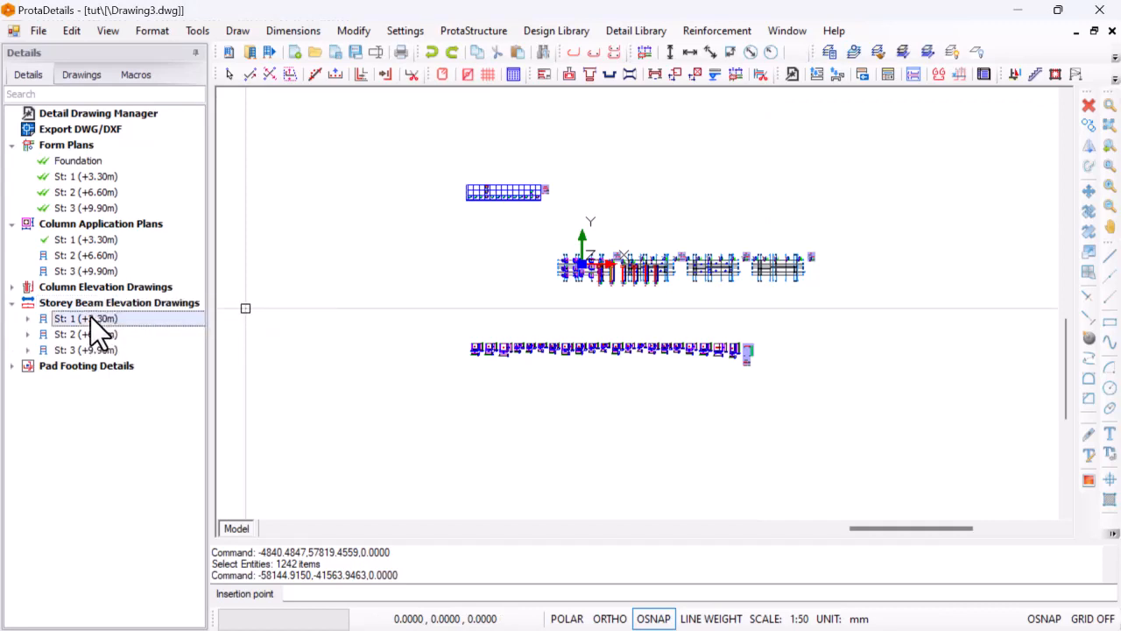
right_click(90, 317)
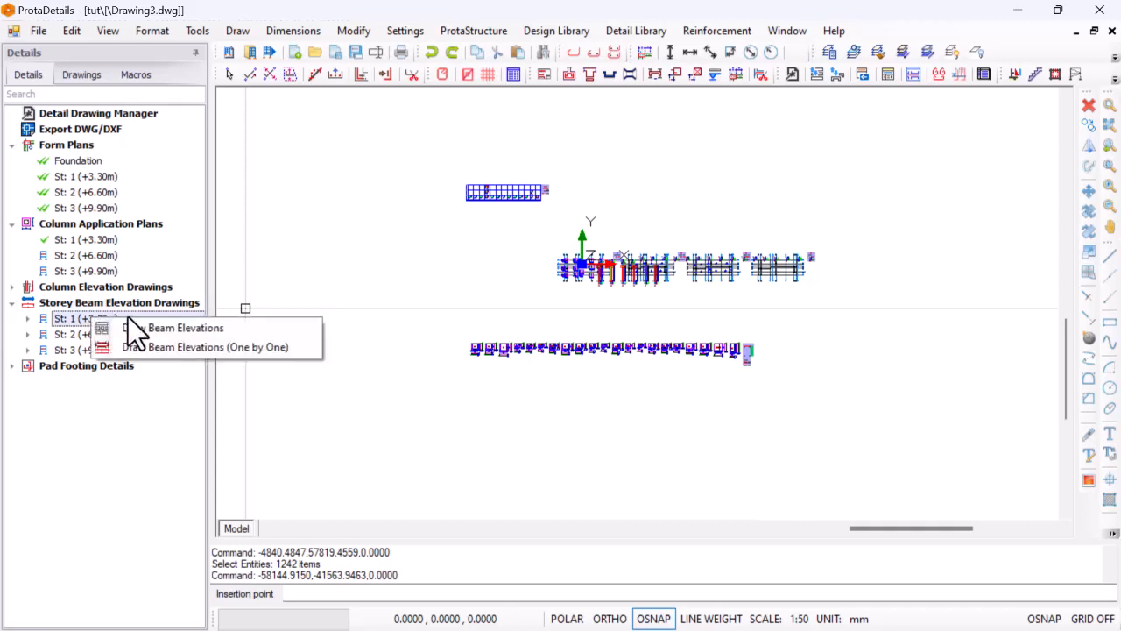
click(159, 327)
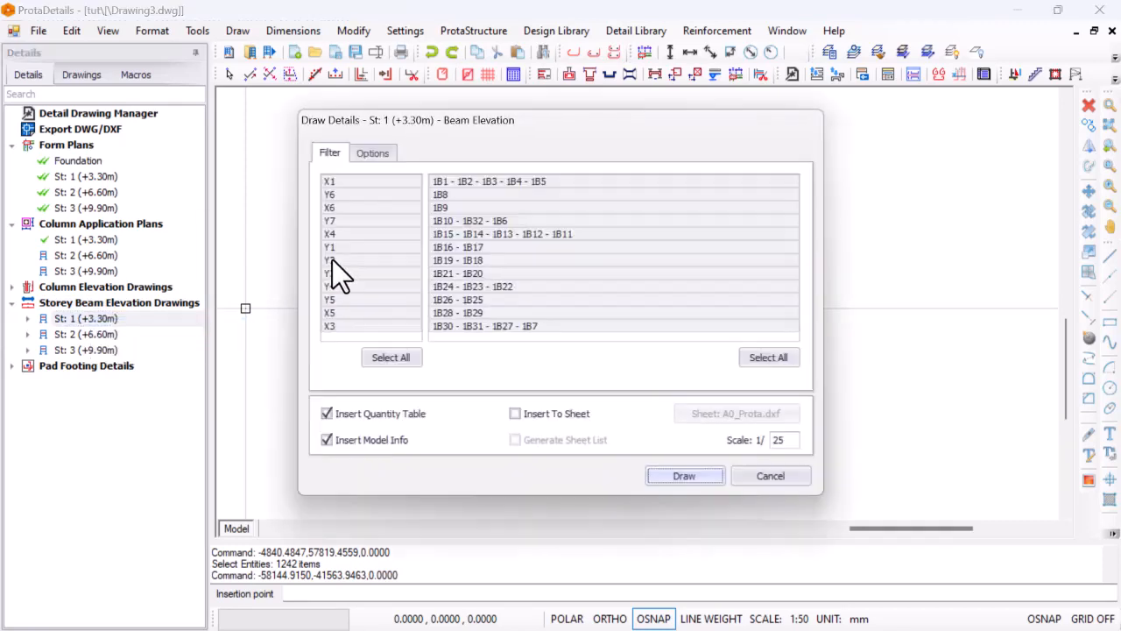
click(686, 476)
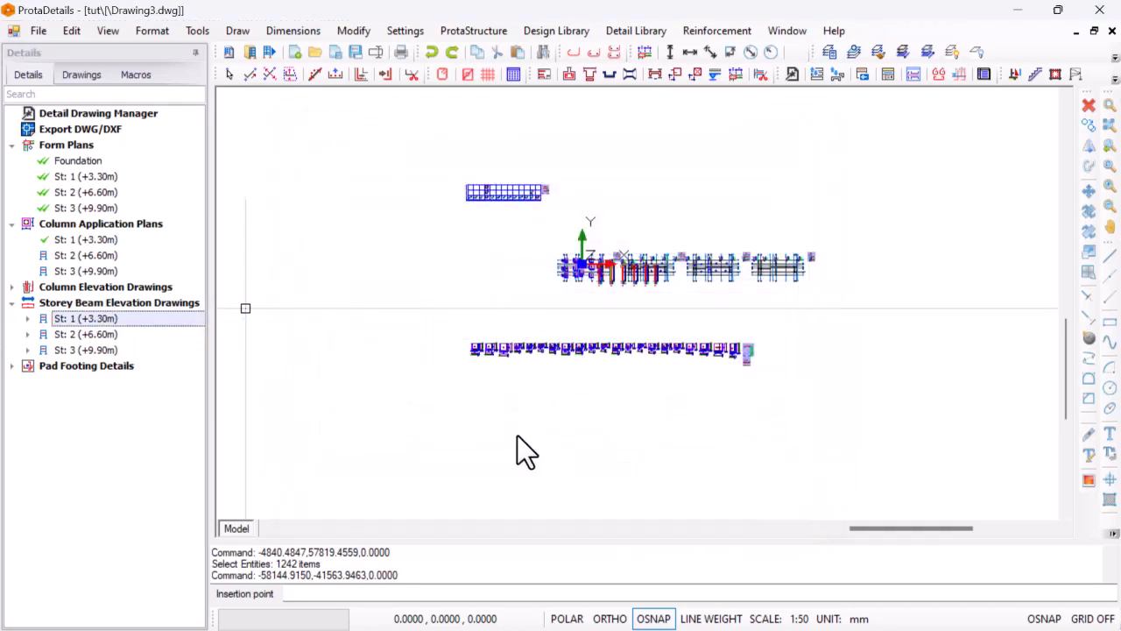
click(444, 411)
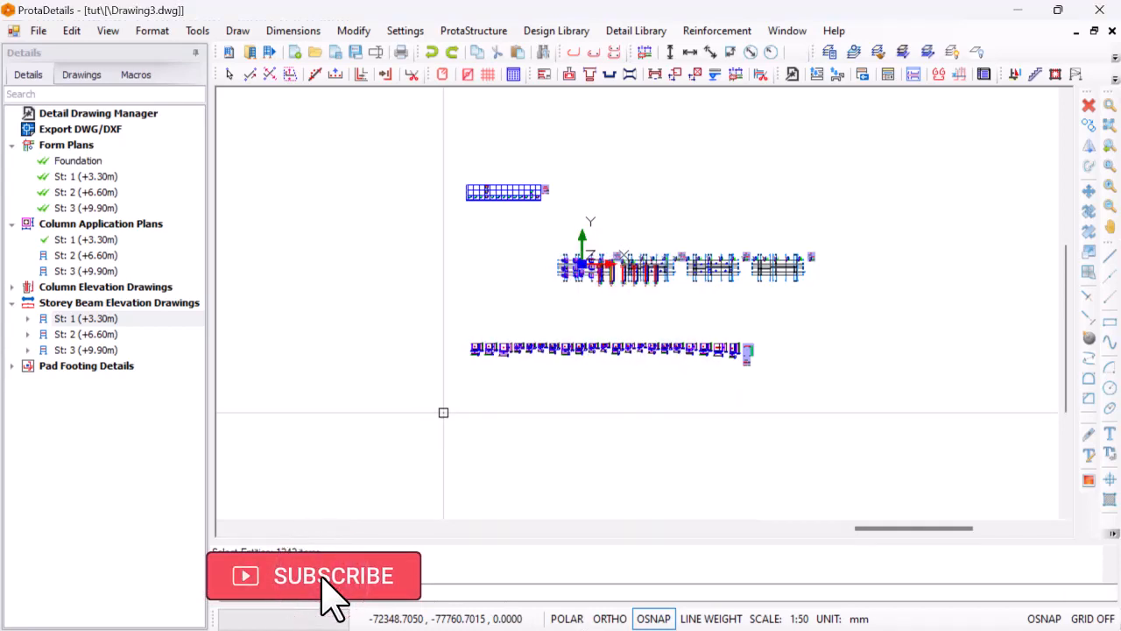
Draw the storey 2 beam elevations and place them to the right of the storey 1 beam elevations
right_click(90, 335)
click(201, 345)
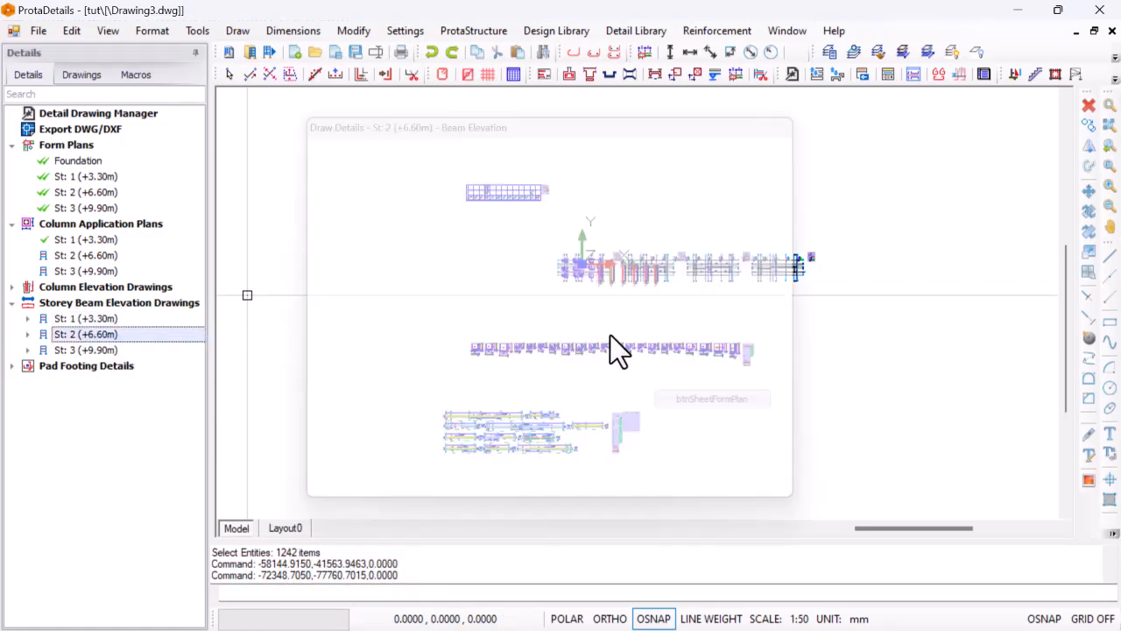
click(684, 476)
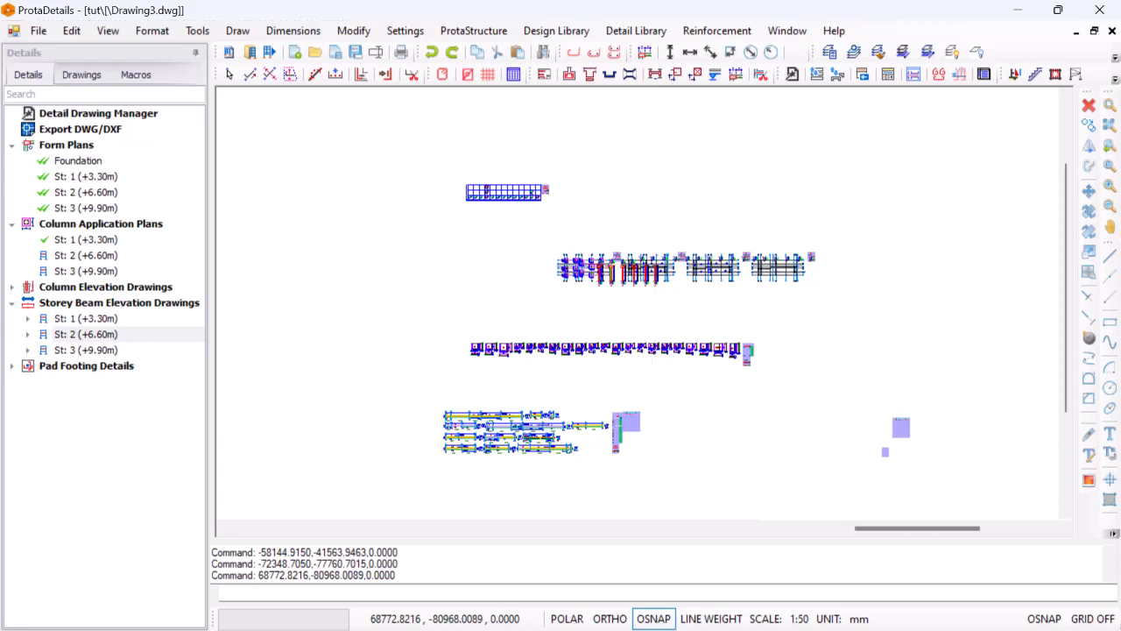
Draw the storey 3 beam elevations at 1/25 scale with quantity table and model info, to the right of the form plans
right_click(70, 352)
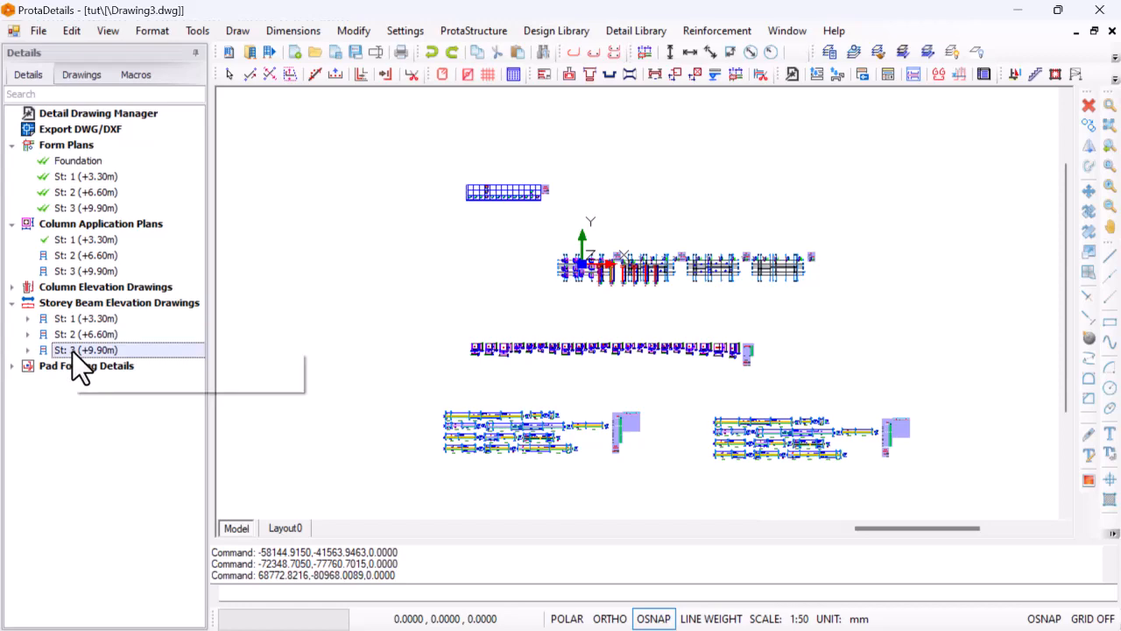
click(151, 360)
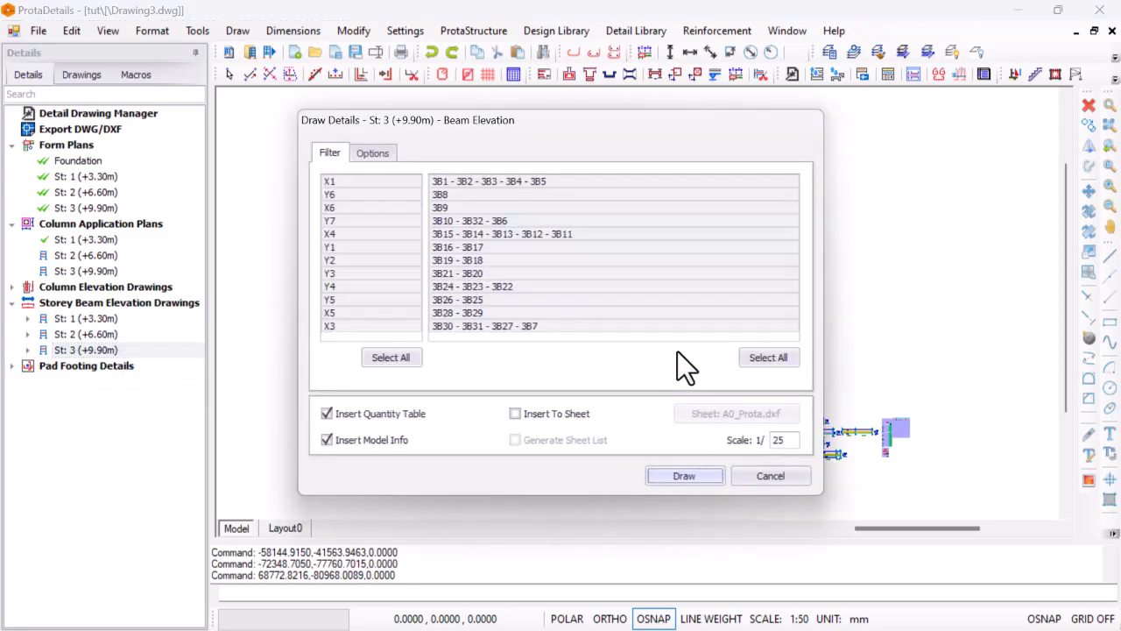
click(682, 474)
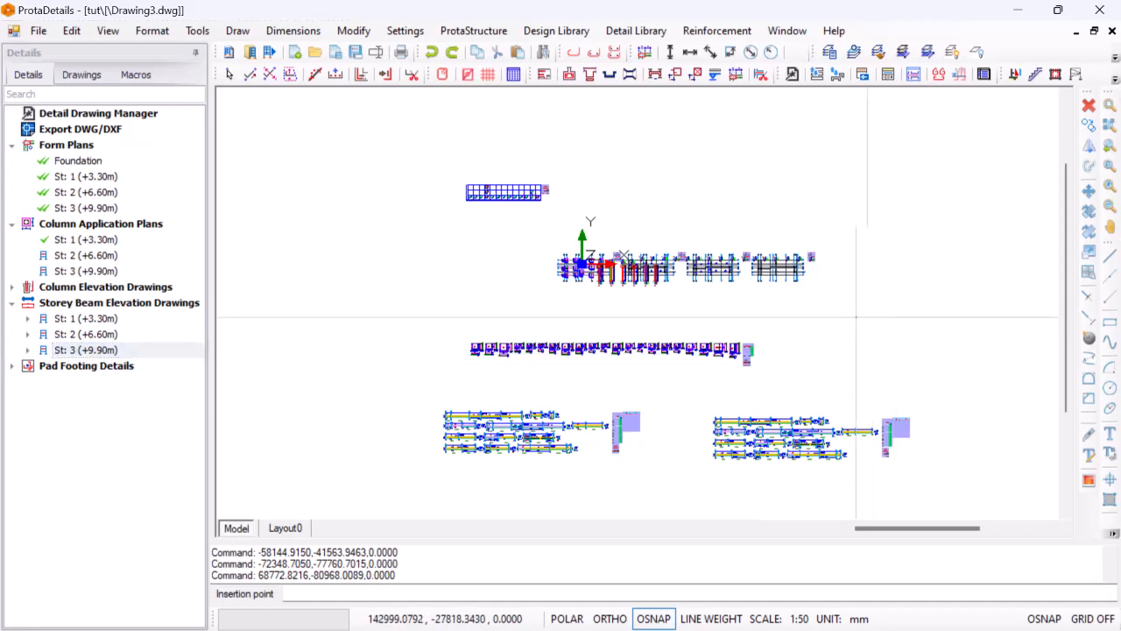
click(881, 272)
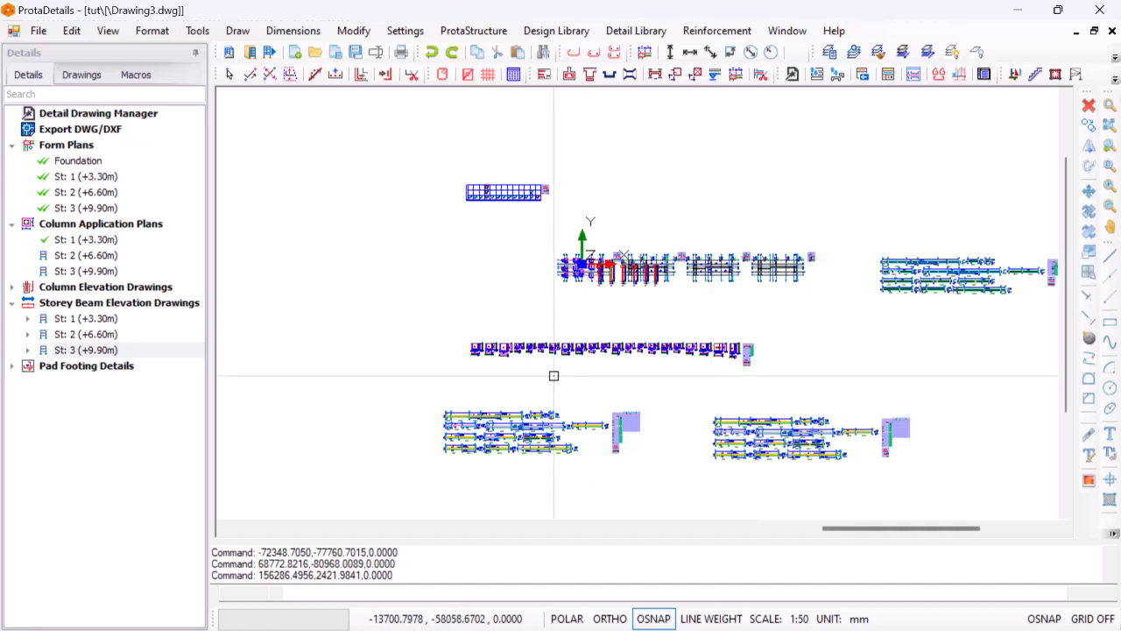
Erase the column section details beneath the leftover column elevations that overlap the form plans
scroll(530, 379, down, 2)
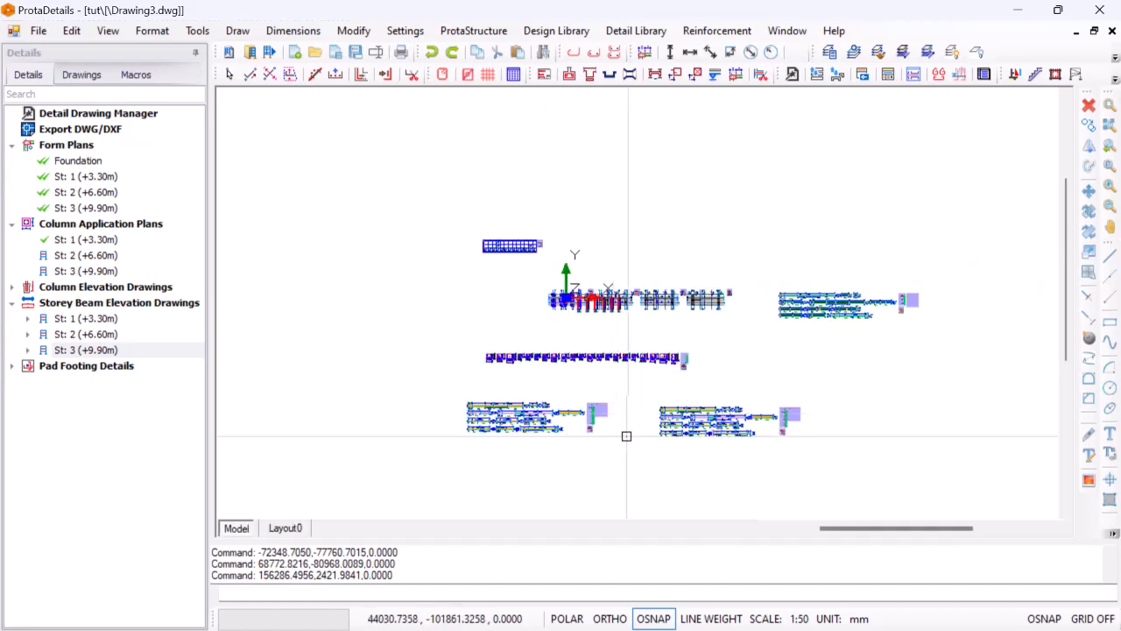
scroll(627, 412, up, 1)
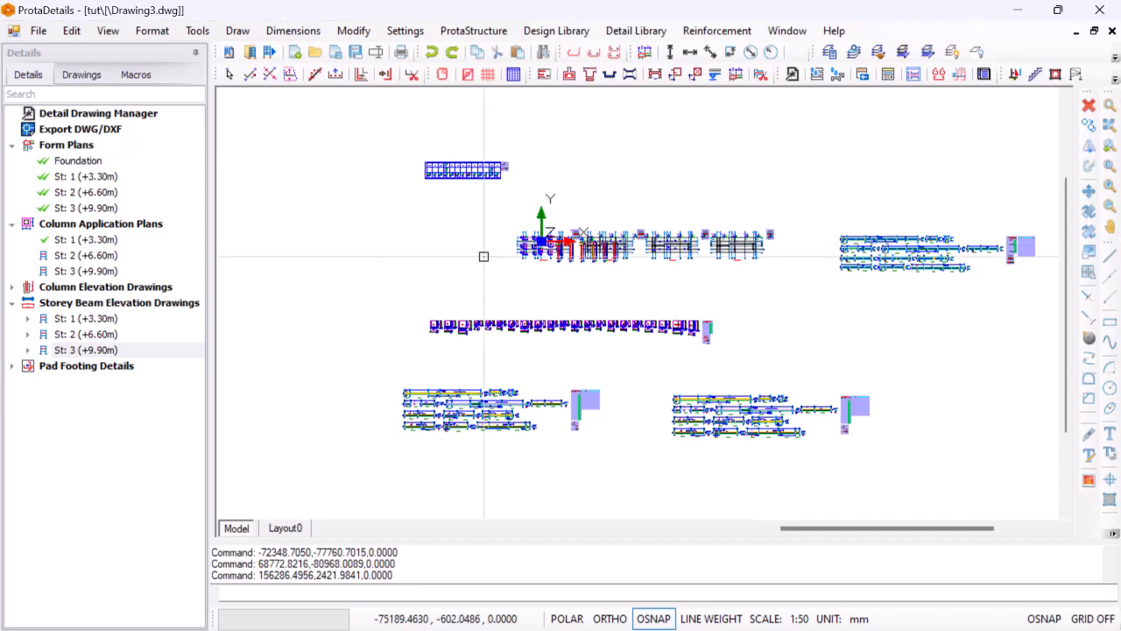
scroll(595, 263, up, 1)
scroll(663, 312, up, 3)
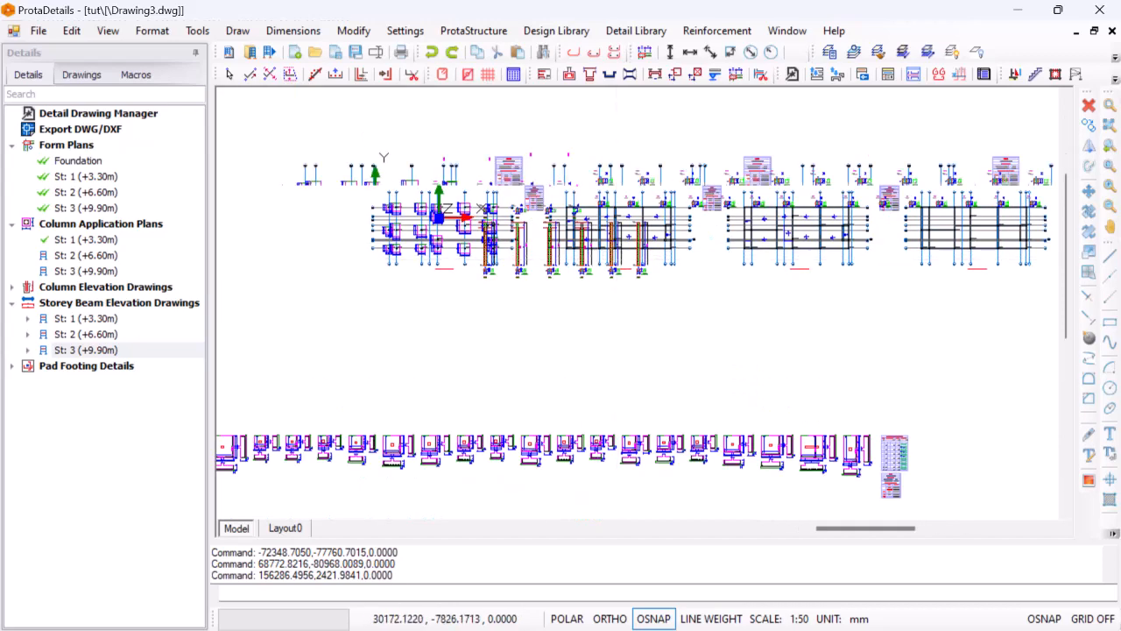
click(736, 326)
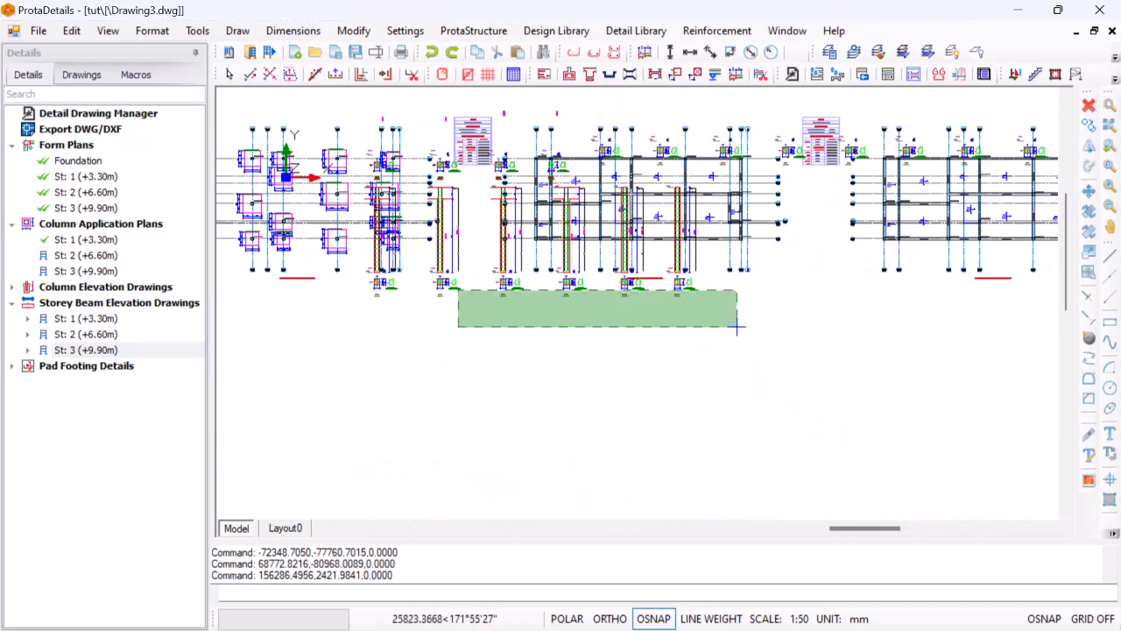
click(363, 278)
right_click(365, 278)
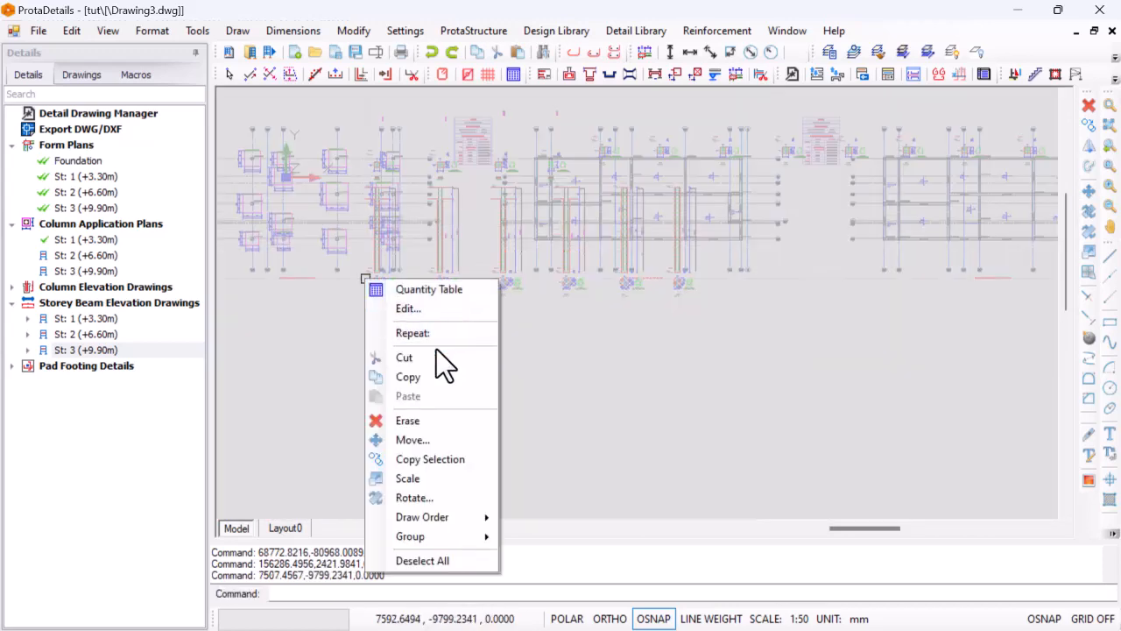
click(443, 422)
Erase the dimension line and longitudinal rebar line of the leftover column elevation furthest along the storey form plan
scroll(613, 278, up, 3)
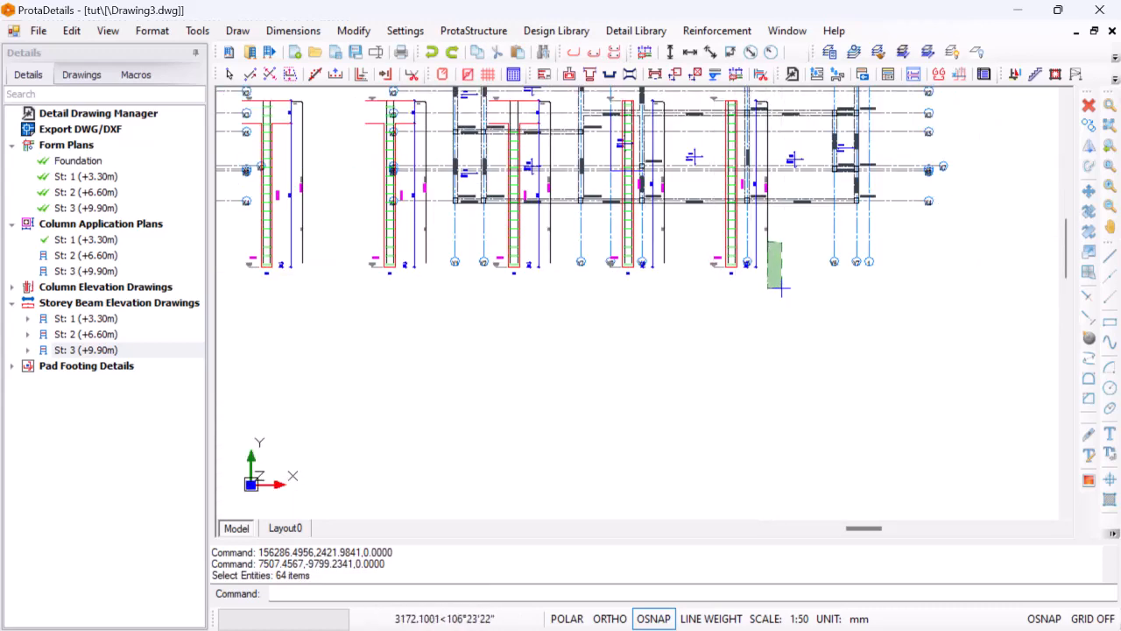
click(767, 226)
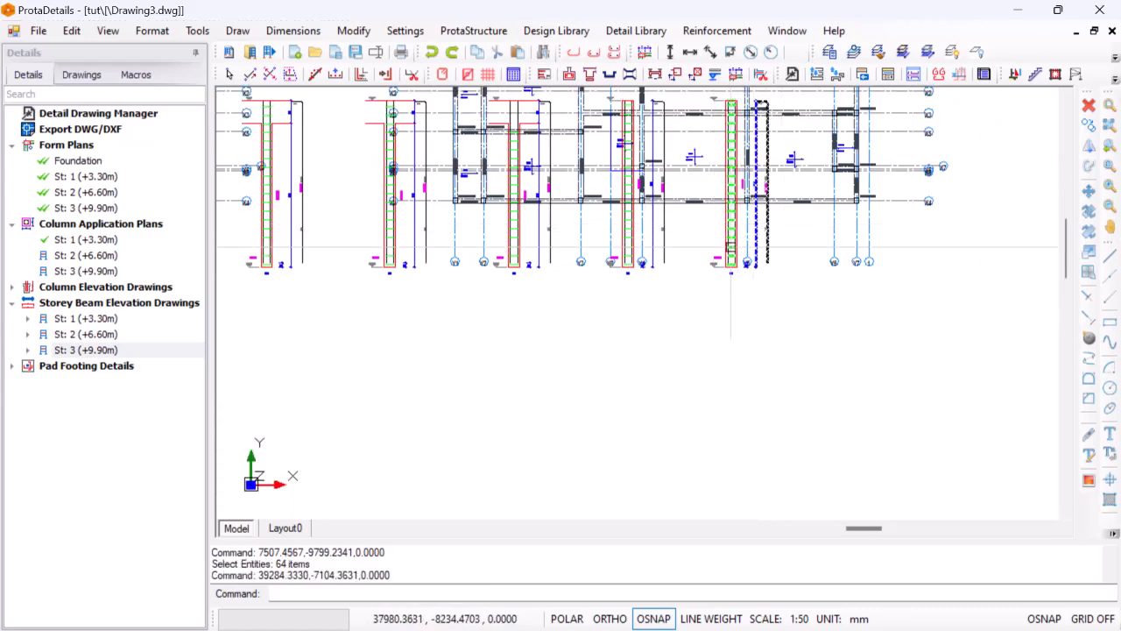
right_click(669, 239)
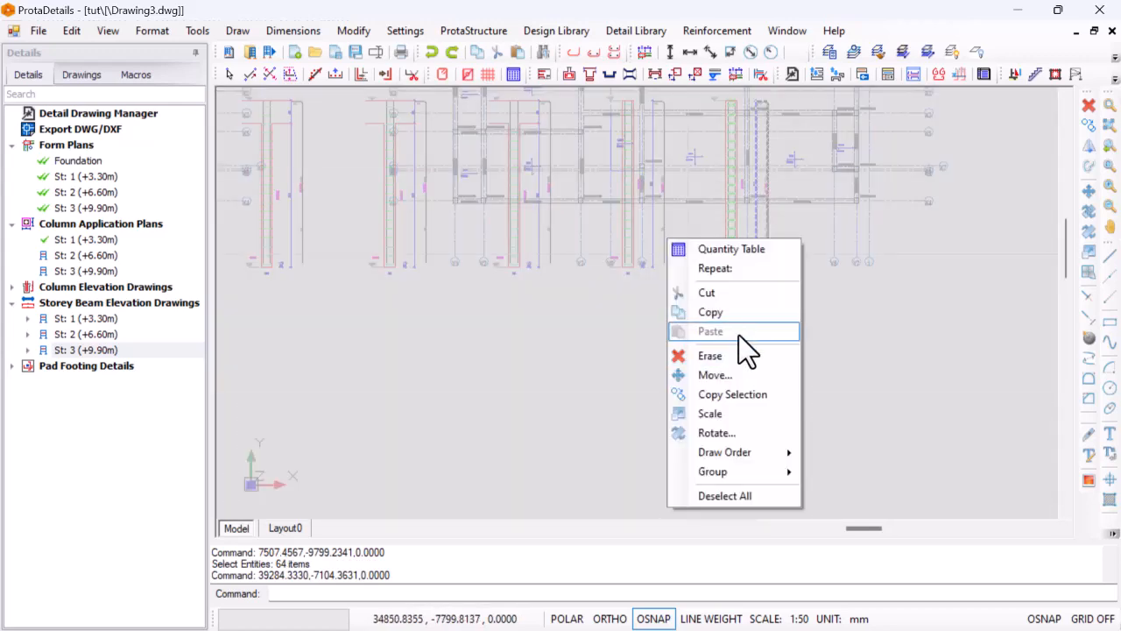
click(730, 359)
Close the rebar properties window over the form plans
scroll(718, 376, up, 3)
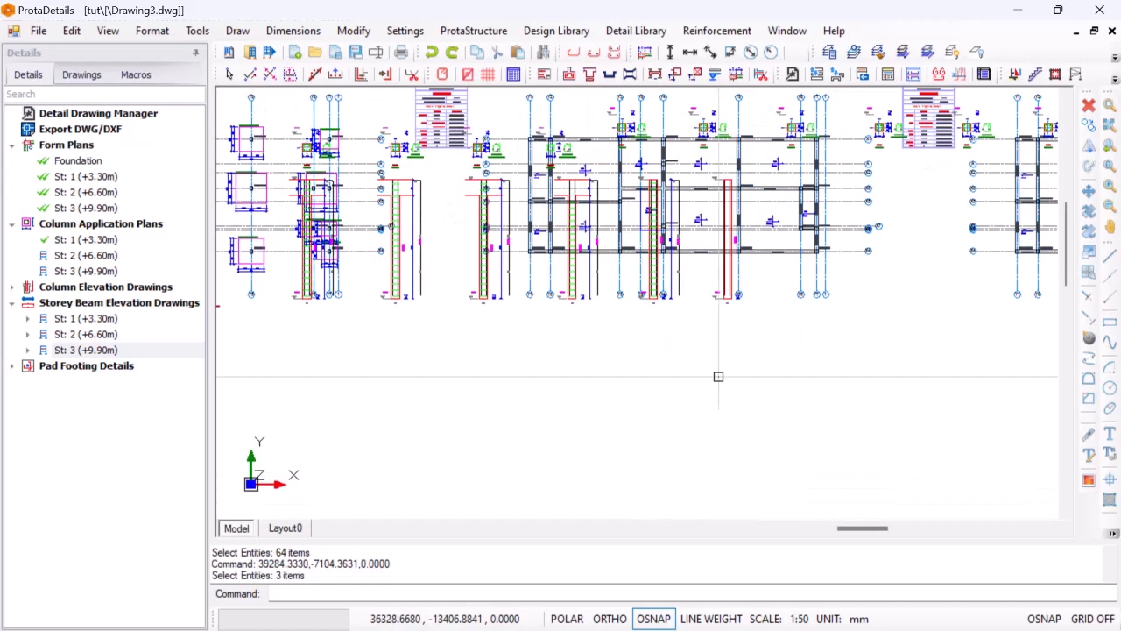
scroll(718, 377, down, 2)
scroll(629, 254, up, 4)
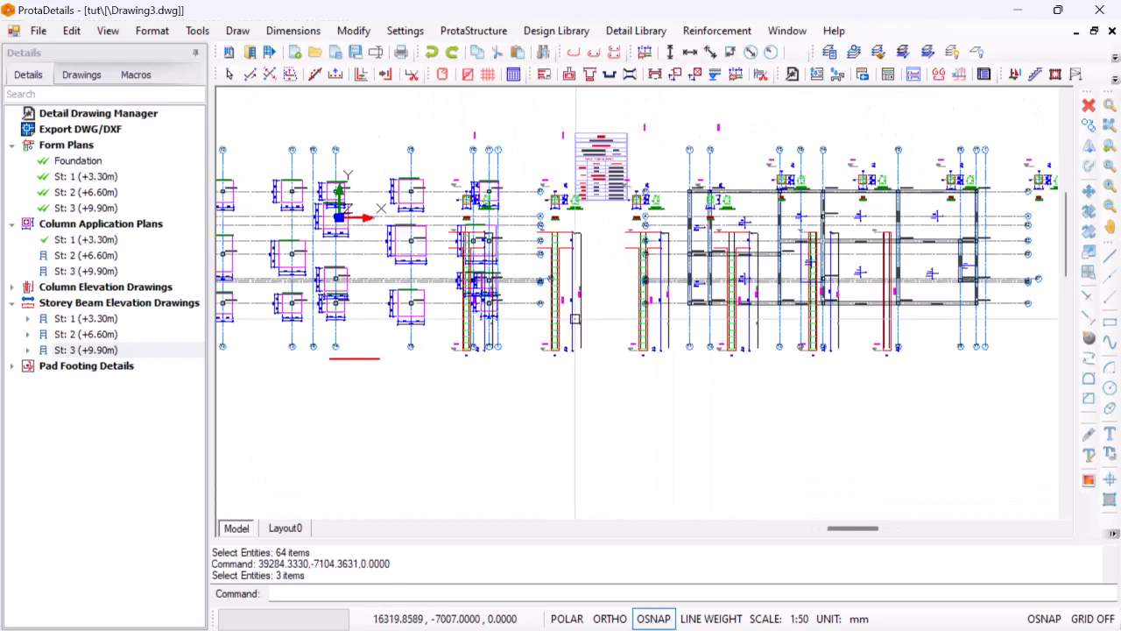
scroll(618, 263, down, 4)
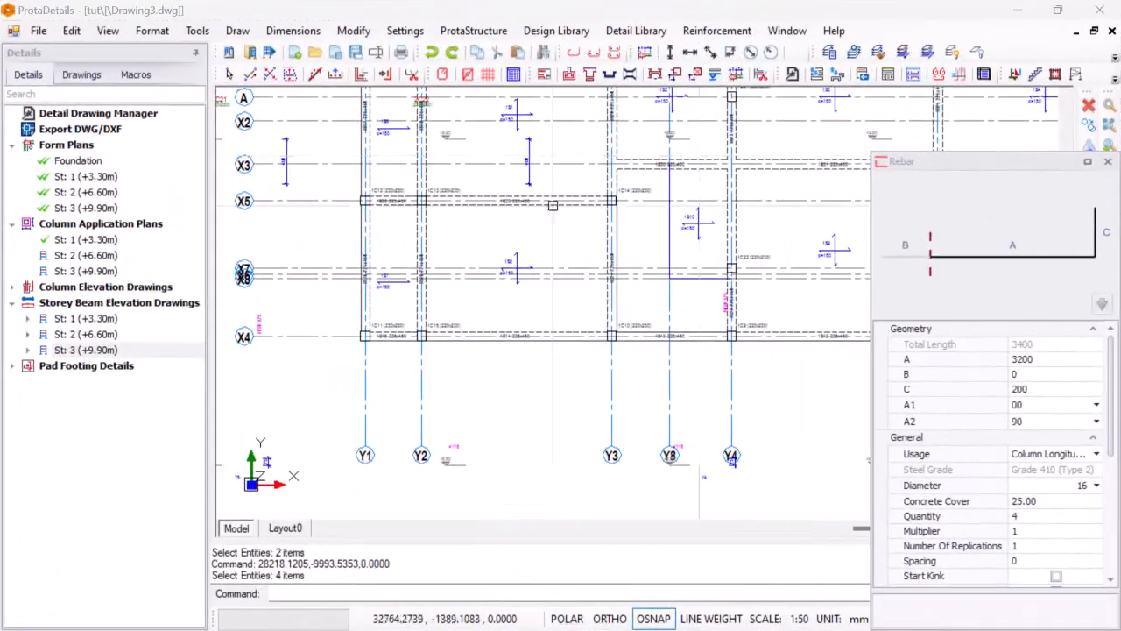
scroll(553, 205, down, 5)
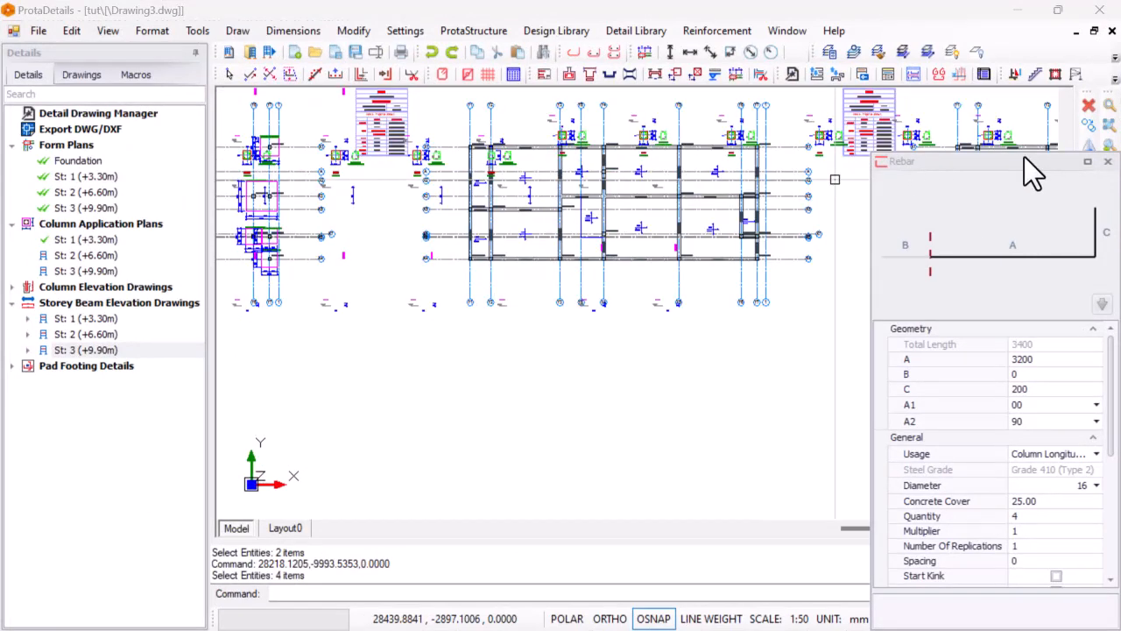
click(1106, 162)
Examine the overall arrangement of the column schedule, form plans, pad footings and beam elevations in the drawing
scroll(876, 260, down, 2)
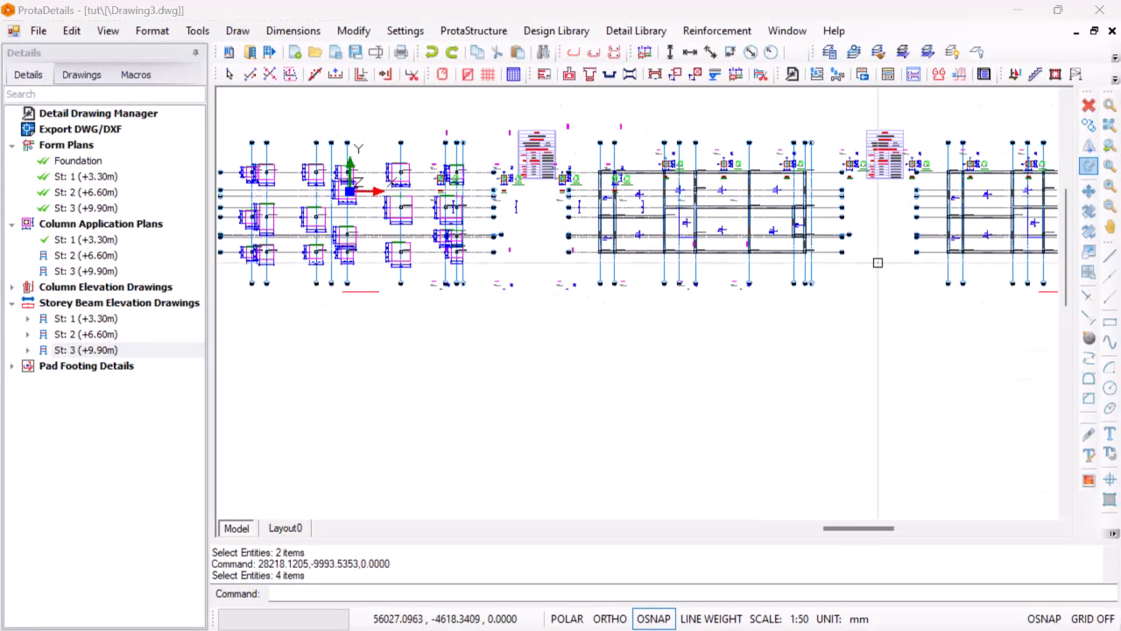
scroll(630, 210, down, 3)
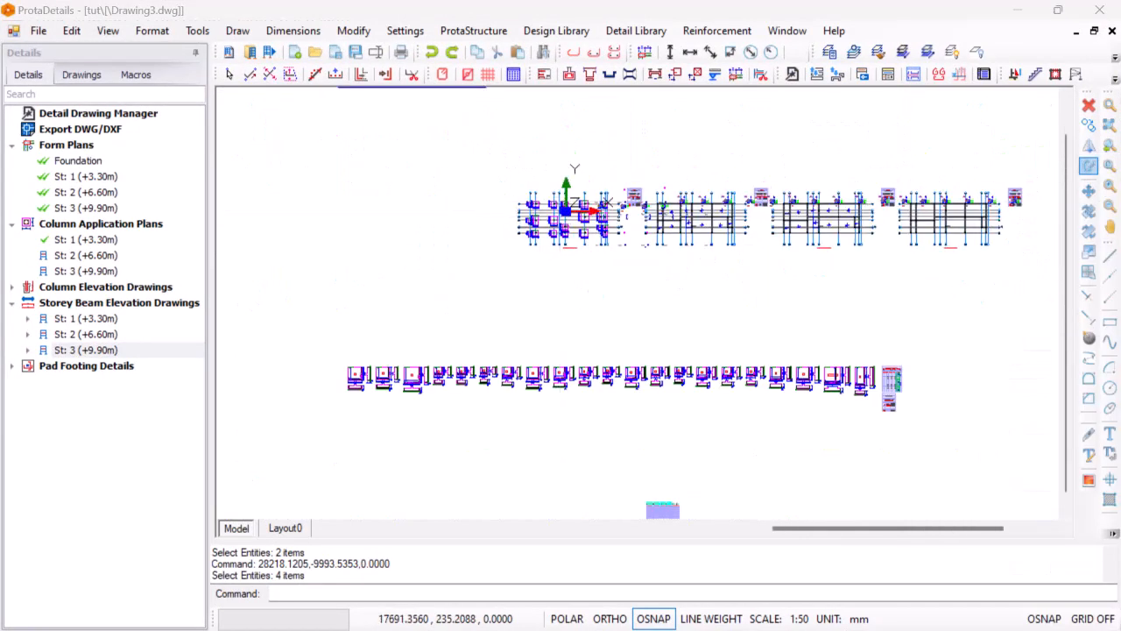
scroll(565, 206, down, 2)
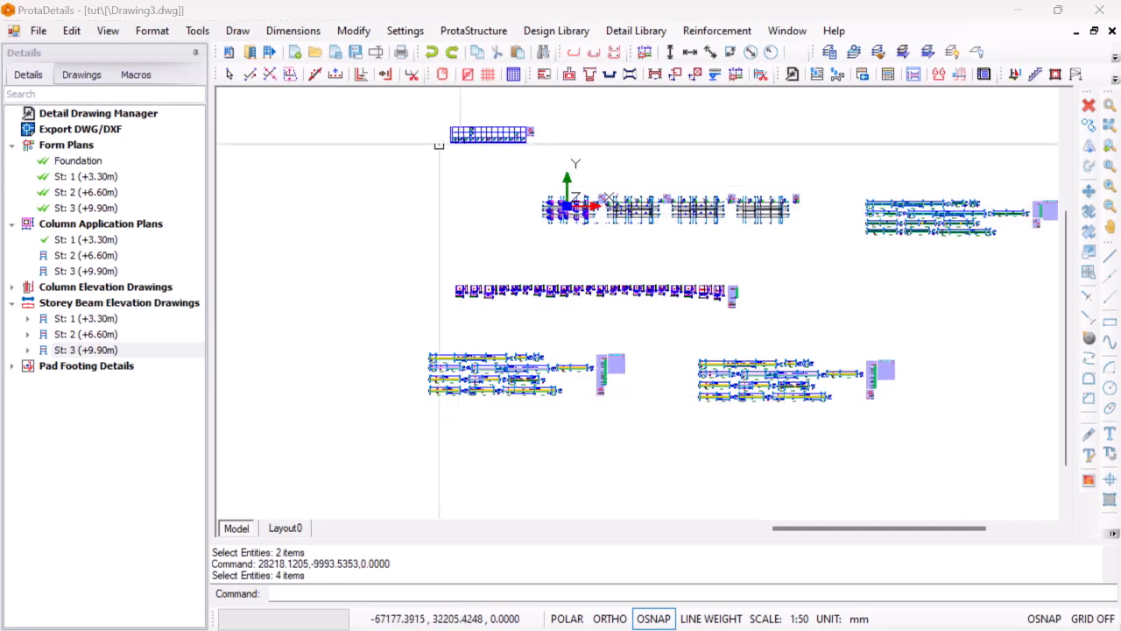
scroll(455, 136, up, 3)
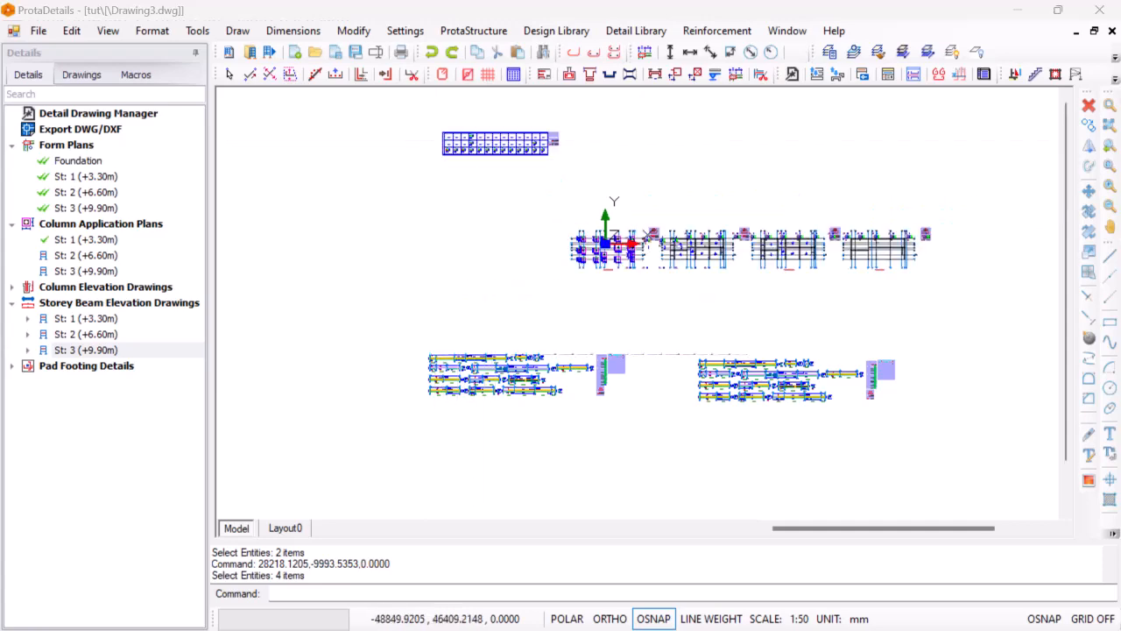
scroll(473, 144, up, 2)
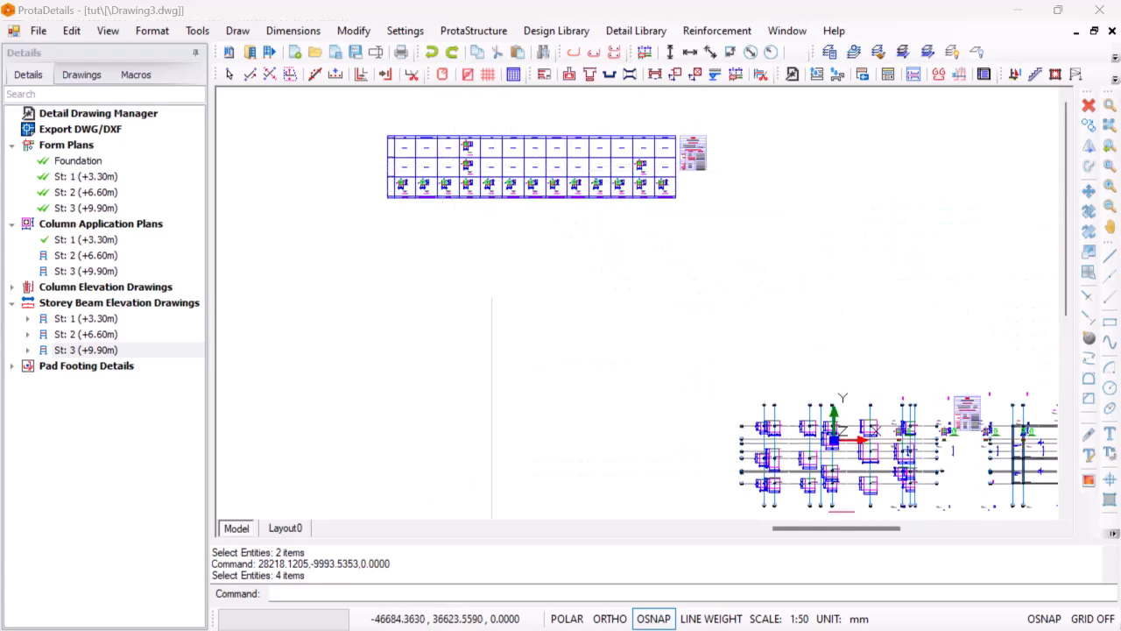
scroll(473, 144, down, 1)
scroll(488, 160, down, 1)
scroll(488, 160, up, 2)
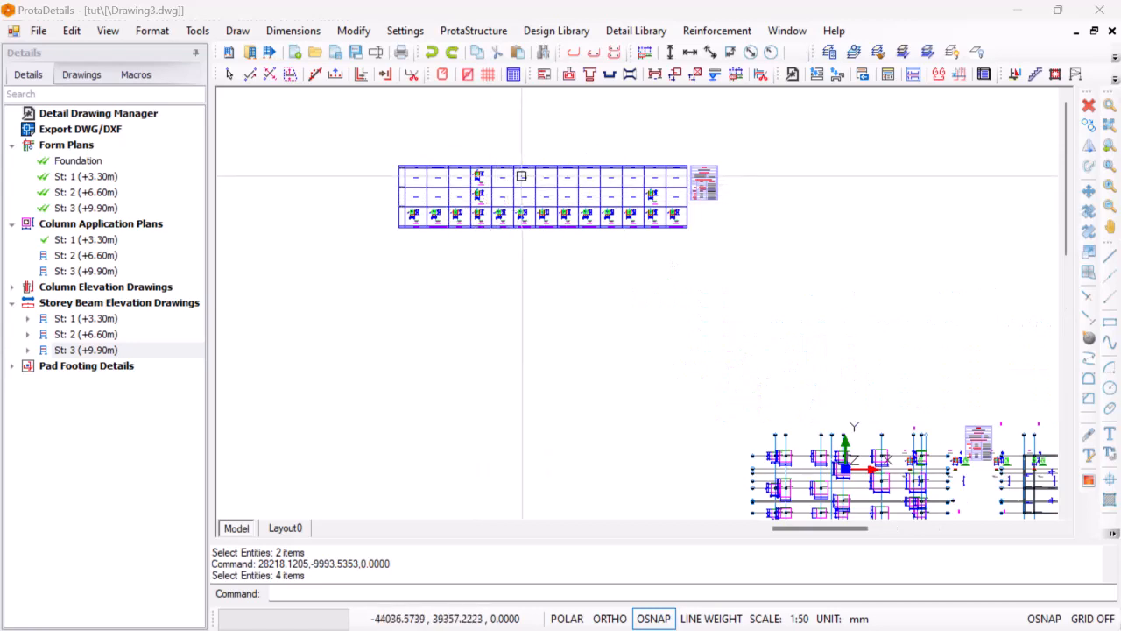
scroll(430, 182, down, 3)
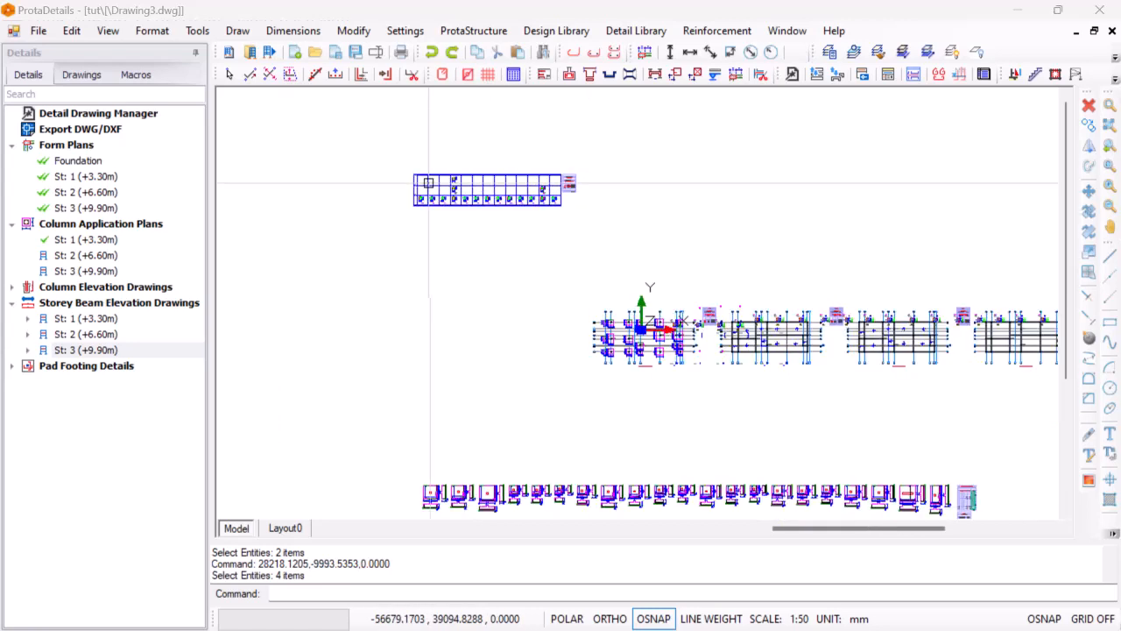
Export only Drawing3.dwg as version DWG2007 to the ExportedDrawings directory, declining to override the existing file of the same name
right_click(104, 129)
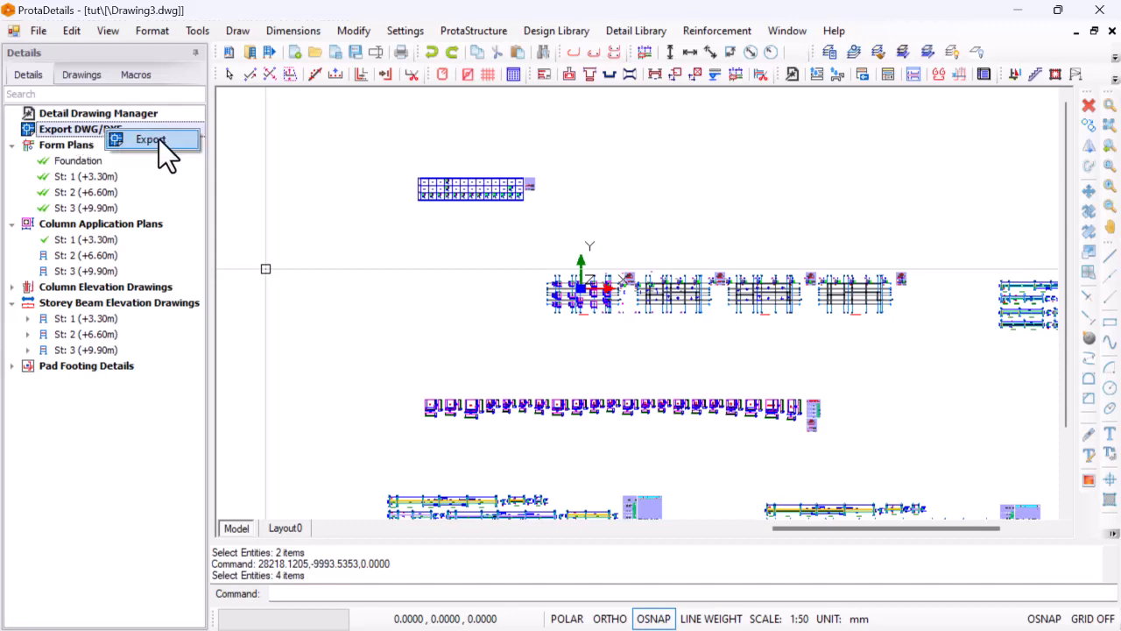
click(151, 140)
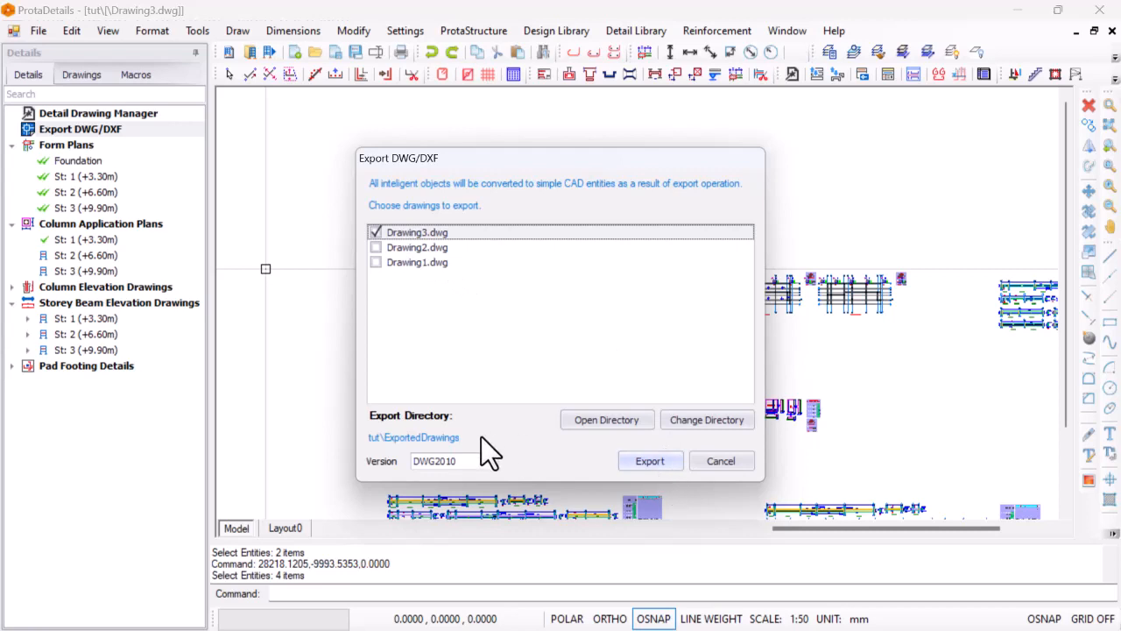
click(491, 461)
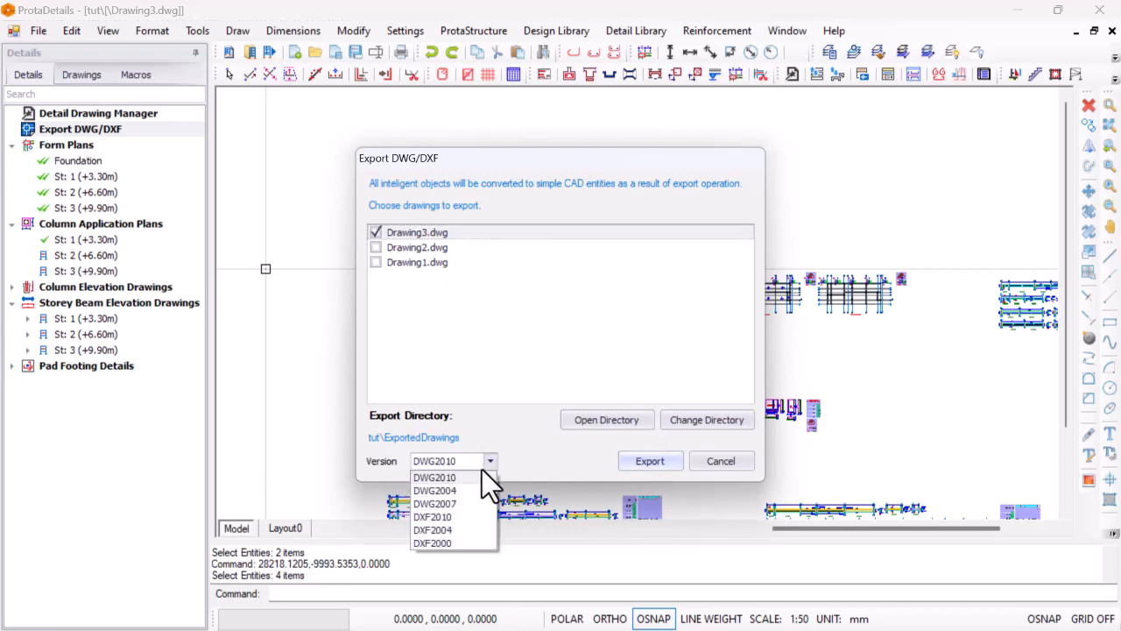
click(466, 503)
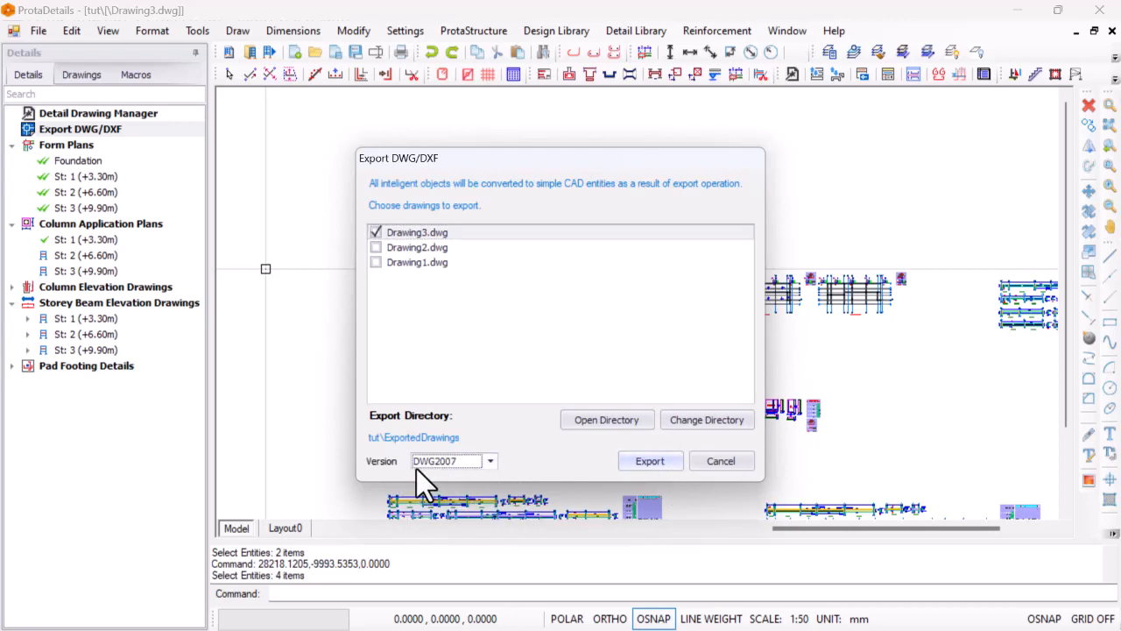
click(650, 461)
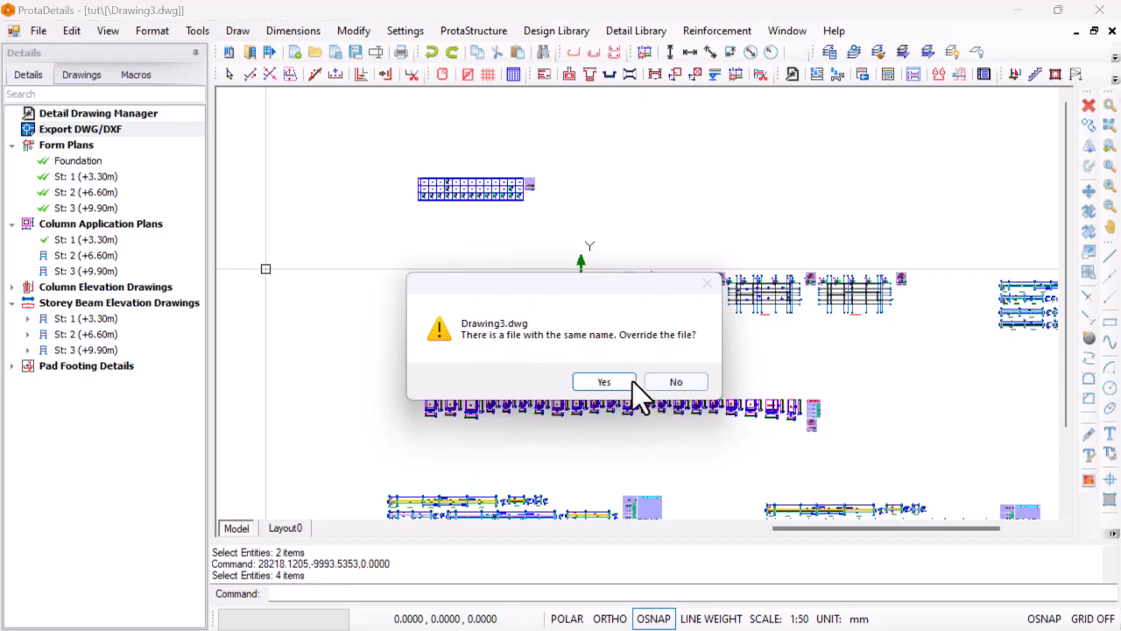
click(665, 382)
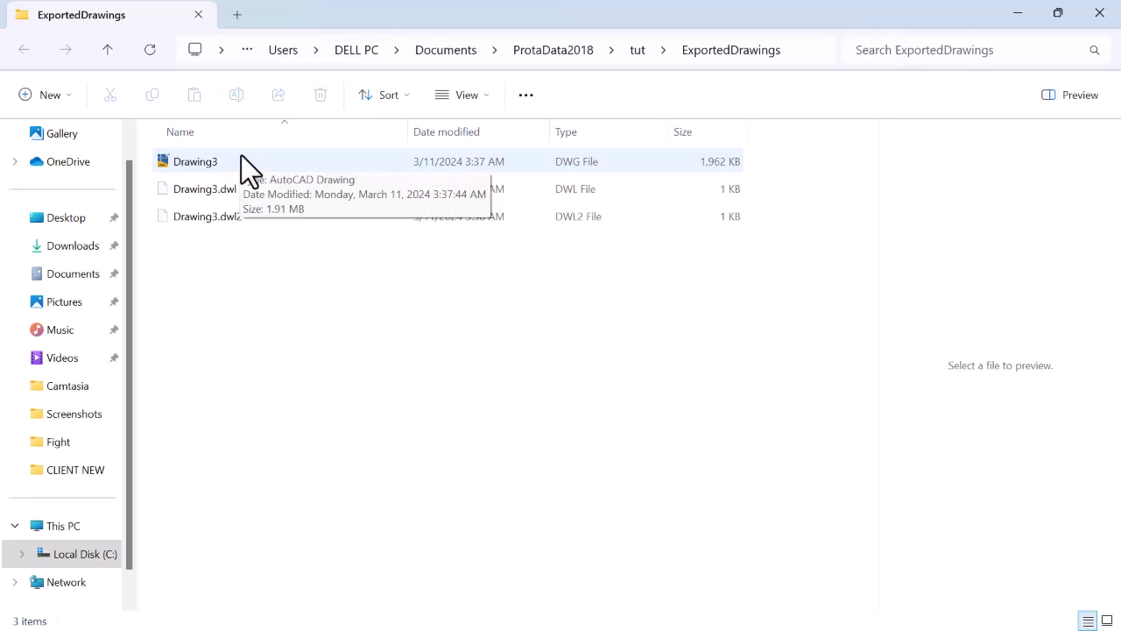
Open the exported Drawing3 file from the ExportedDrawings folder in AutoCAD and examine its beam elevation drawings
double_click(241, 157)
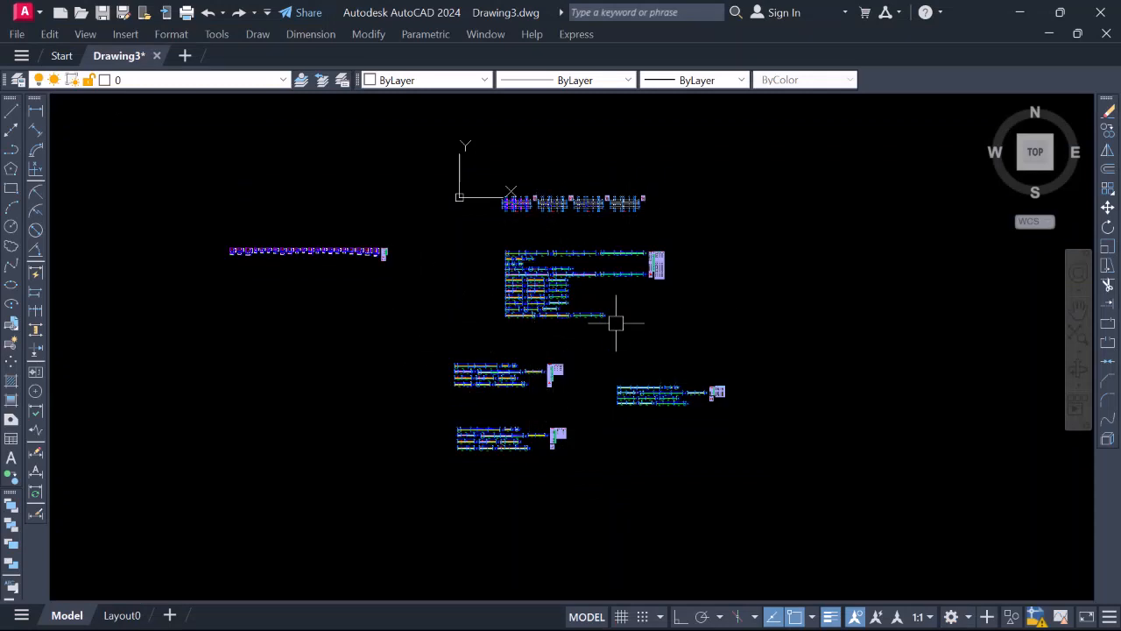
scroll(543, 323, up, 6)
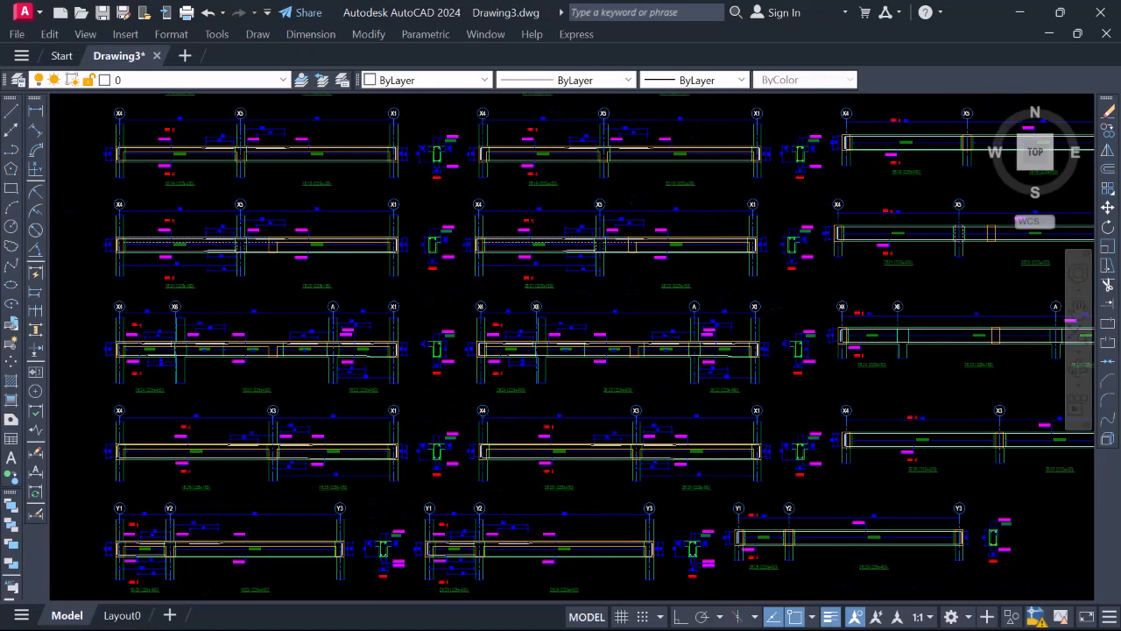
scroll(525, 388, down, 6)
scroll(435, 293, up, 4)
scroll(436, 293, up, 3)
scroll(525, 316, down, 5)
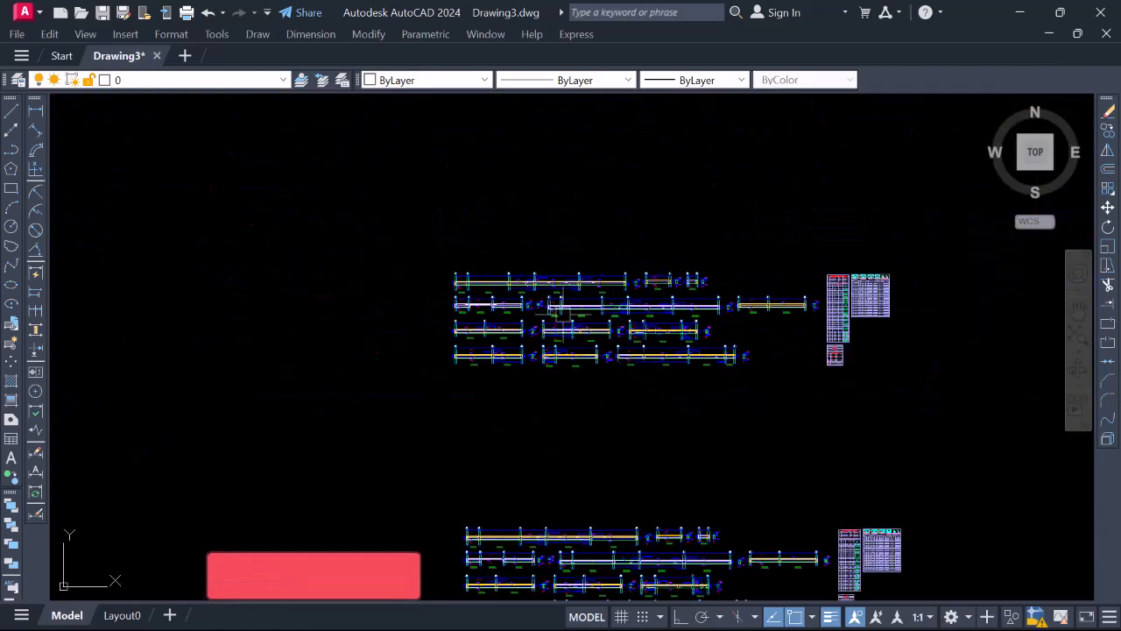
scroll(563, 315, up, 4)
scroll(450, 284, down, 4)
scroll(450, 285, up, 4)
scroll(351, 300, down, 6)
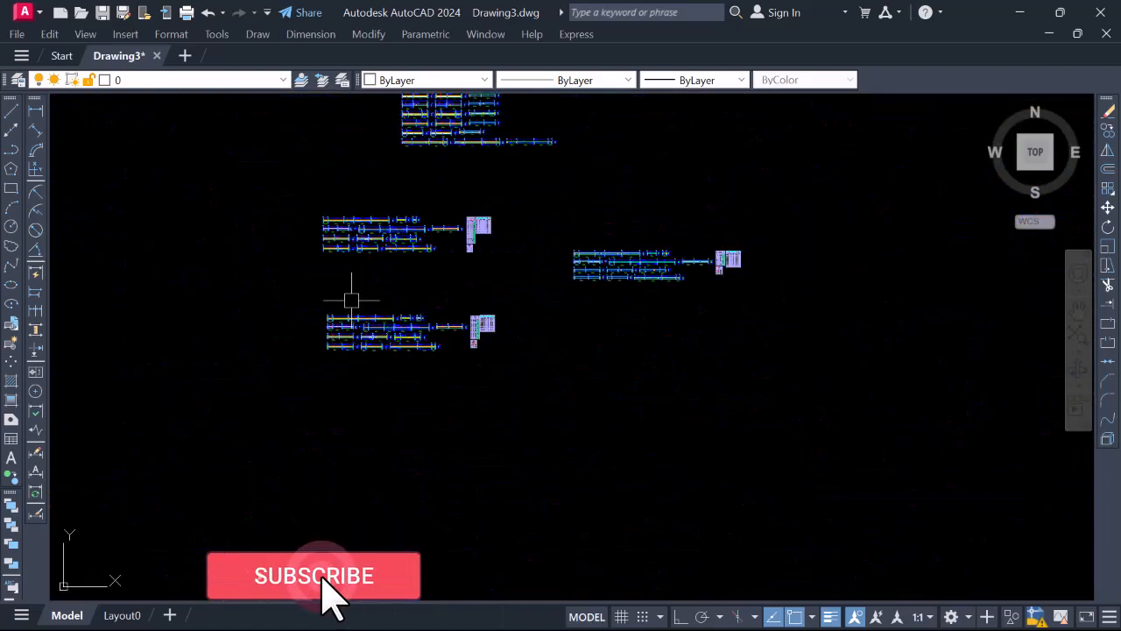
scroll(433, 254, up, 5)
scroll(750, 400, down, 7)
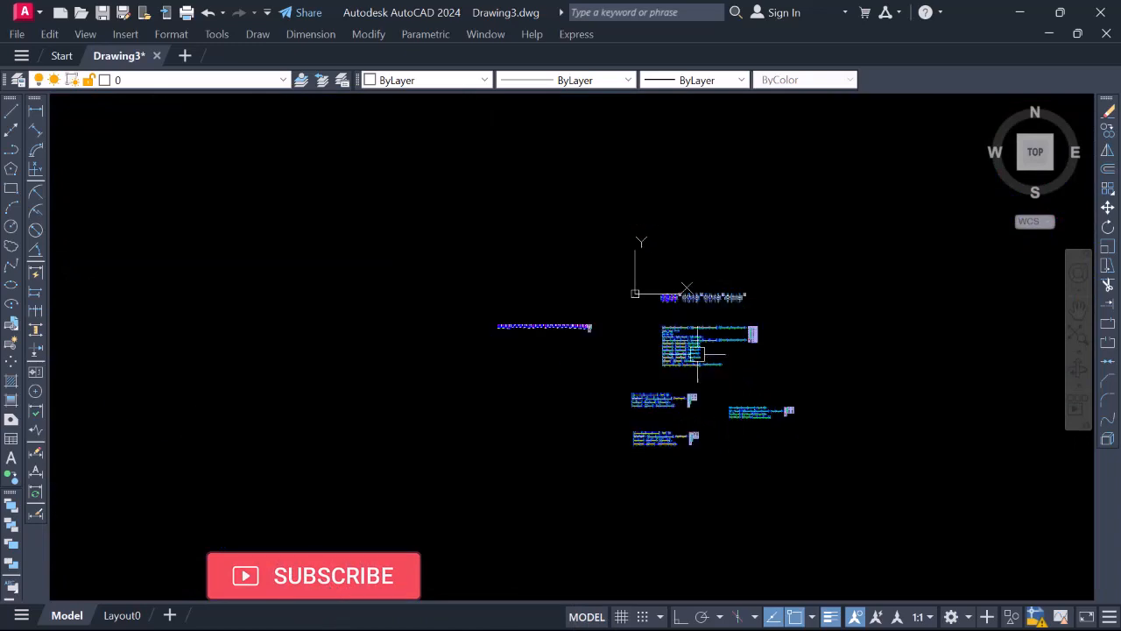
Examine the form plans and the row of pad footing details in the AutoCAD drawing
scroll(681, 276, up, 3)
scroll(681, 276, up, 8)
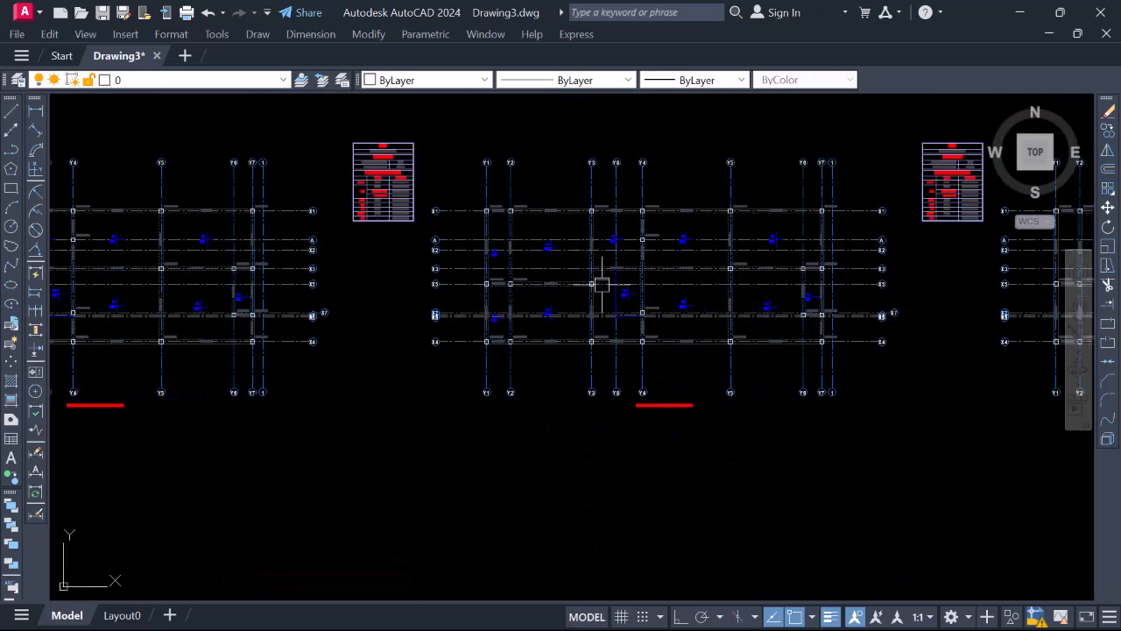
scroll(601, 283, down, 6)
scroll(1015, 364, down, 2)
scroll(880, 352, down, 4)
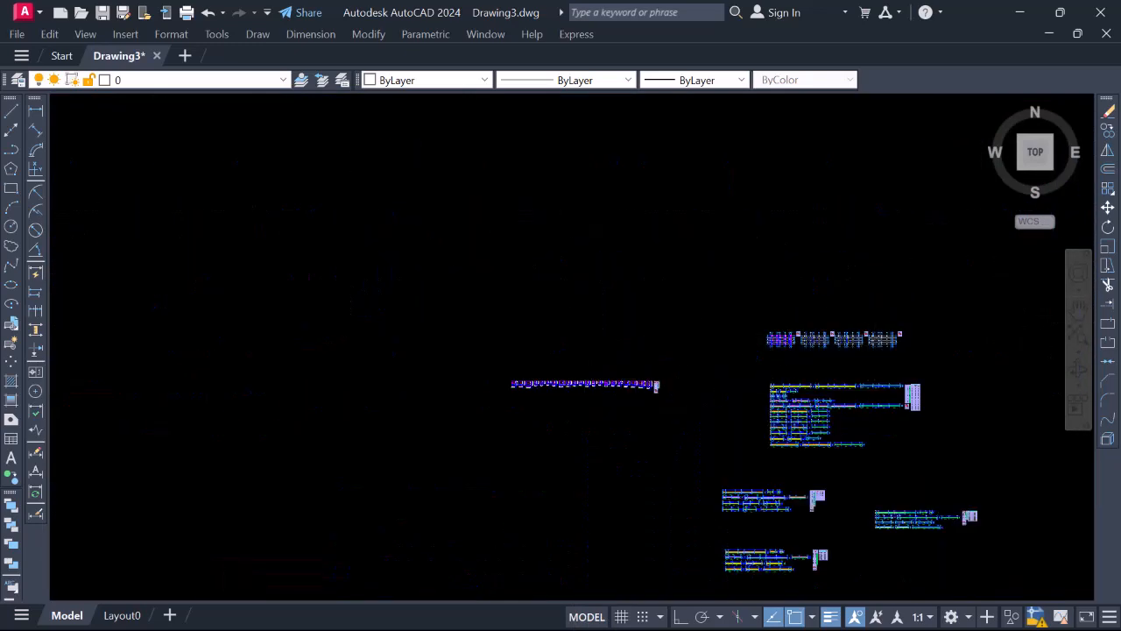
scroll(565, 385, up, 8)
scroll(562, 366, down, 4)
scroll(540, 320, up, 3)
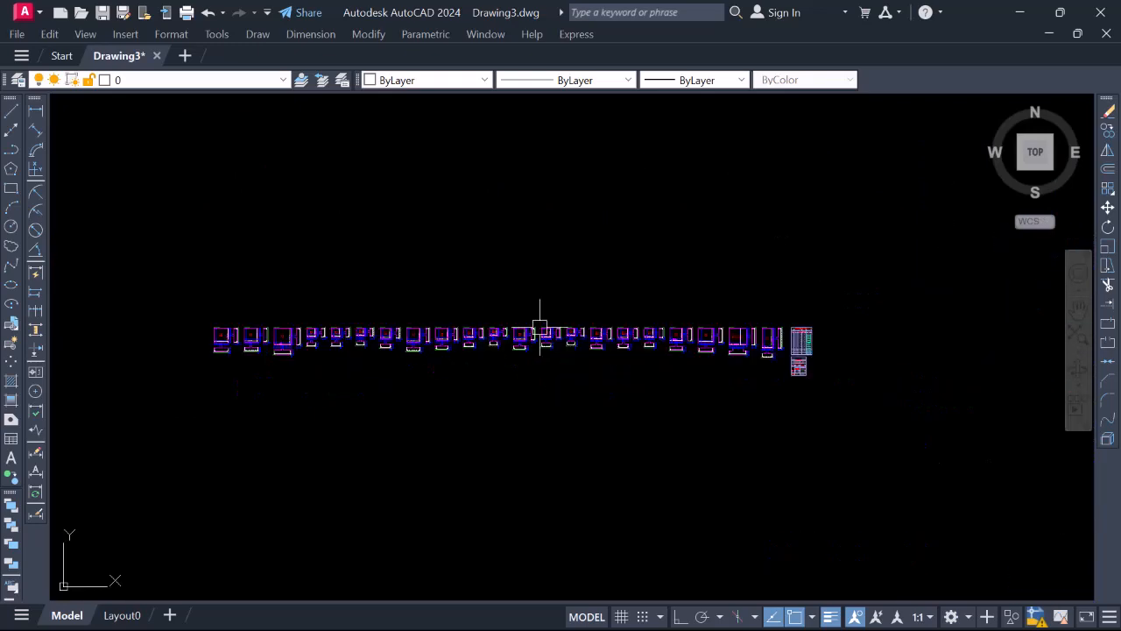
scroll(262, 240, up, 6)
scroll(575, 318, down, 10)
scroll(573, 327, up, 8)
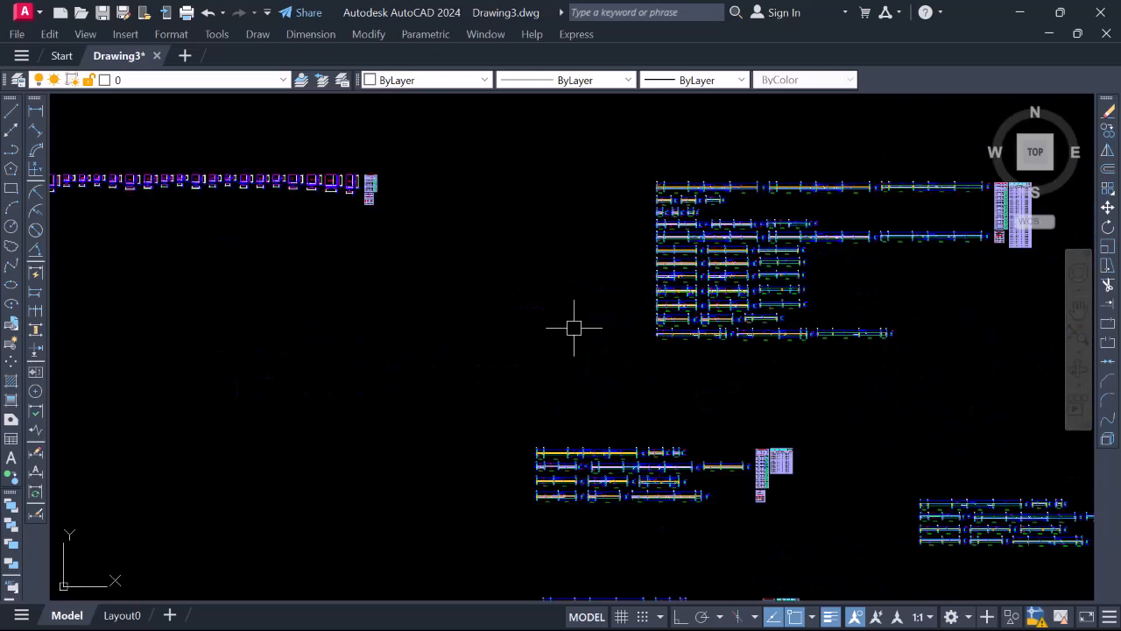
scroll(688, 265, down, 2)
scroll(584, 280, down, 2)
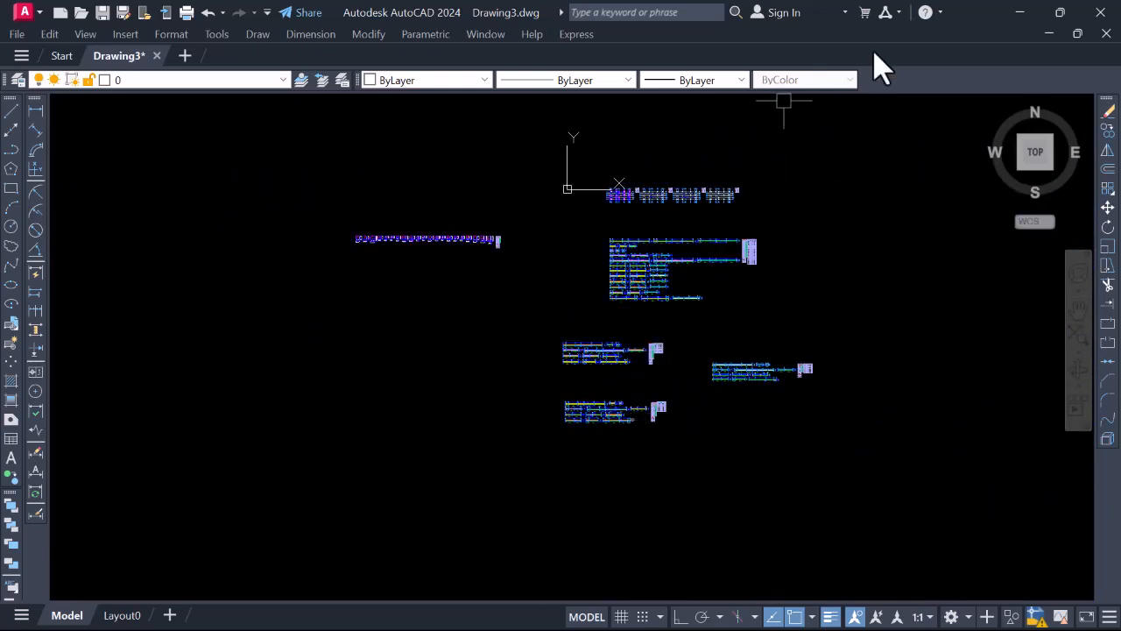